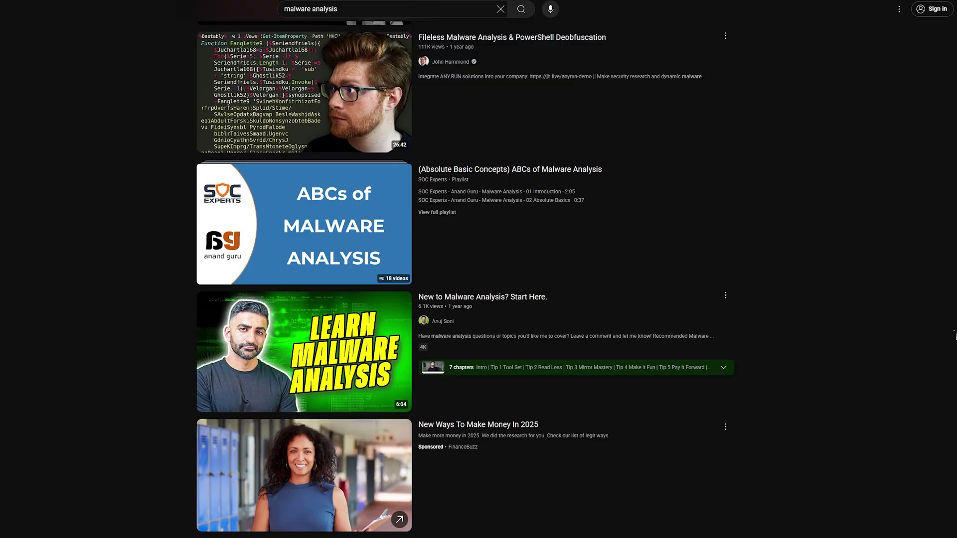
Browse the Tools folder: view Debuggers, return to Tools, then open Disassemblers.
scroll(478, 270, "down", 15)
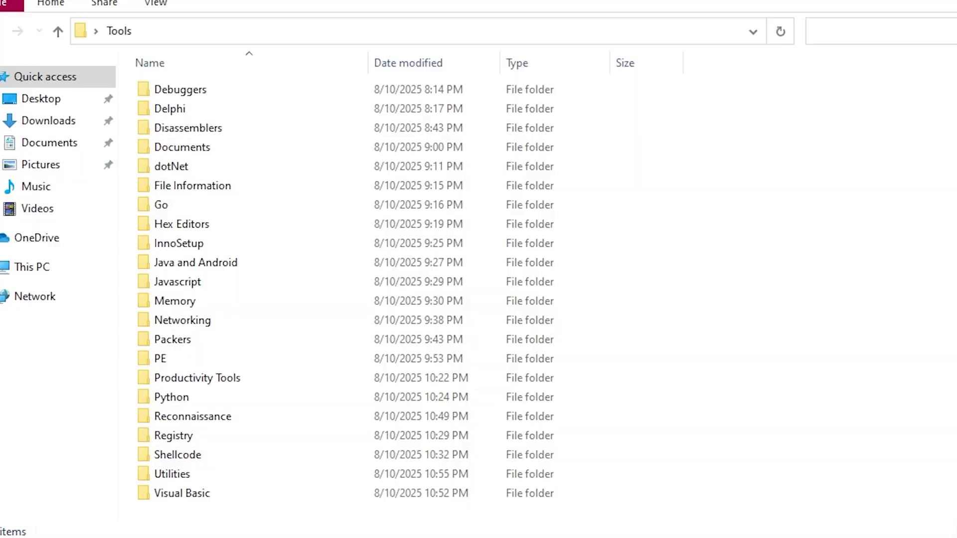
double_click(204, 99)
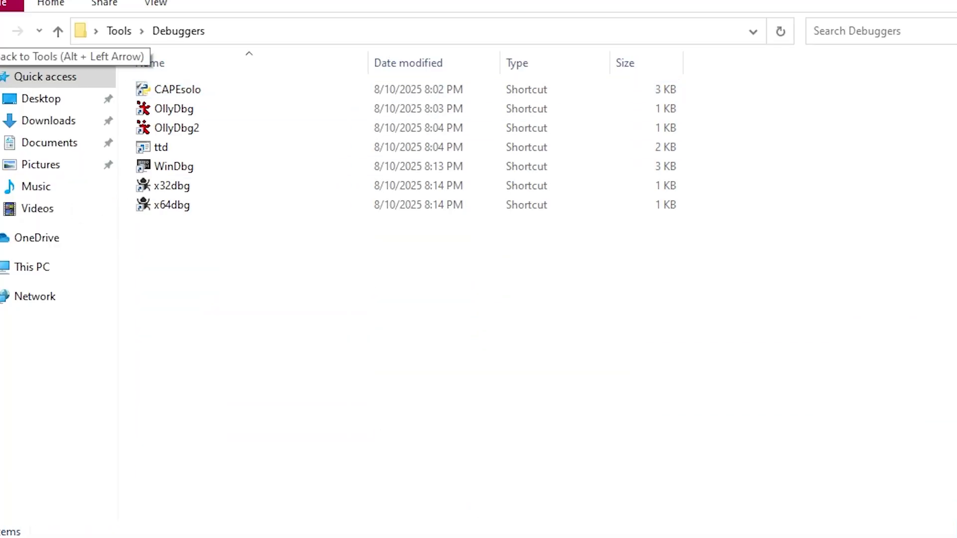
left_click(2, 31)
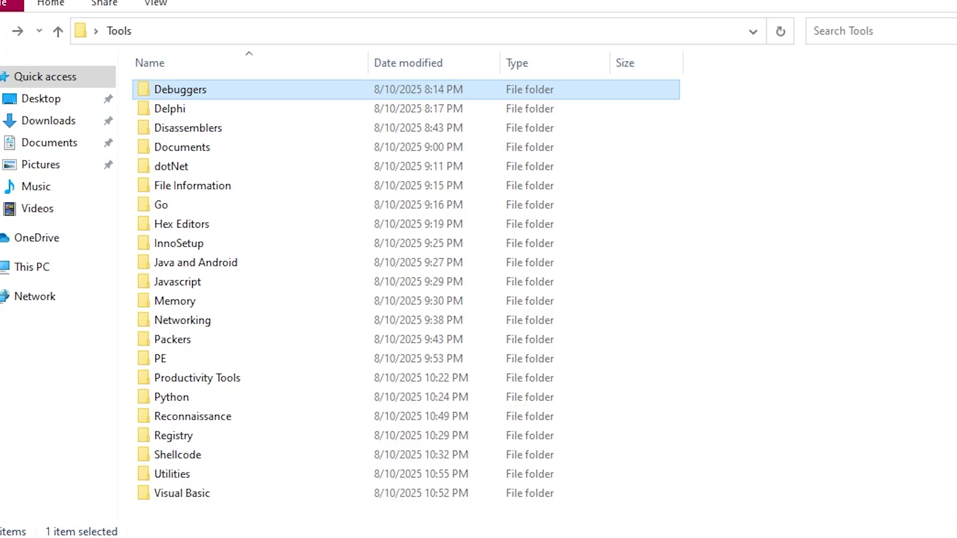
double_click(232, 134)
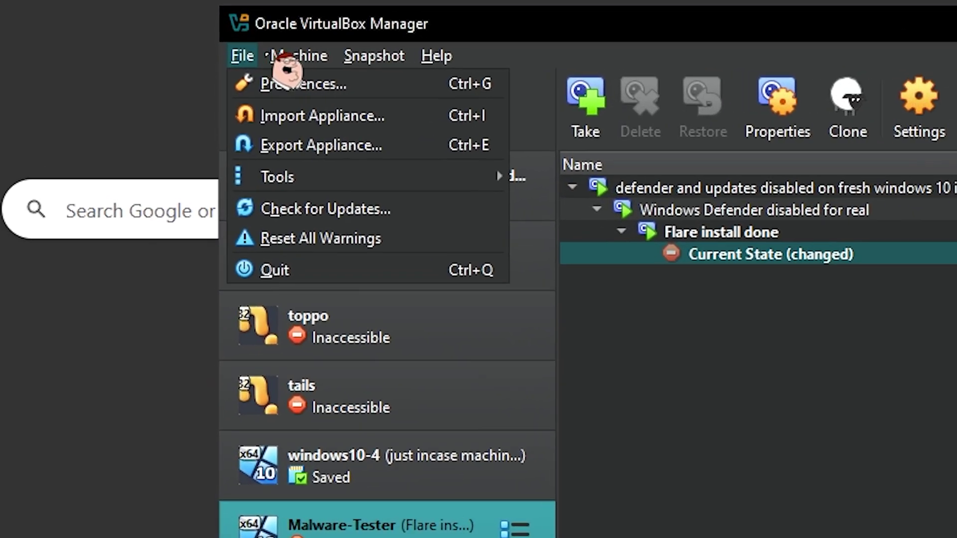
Start a new VM named mal-test and download the Windows 10 media creation tool.
mouse_move(320, 45)
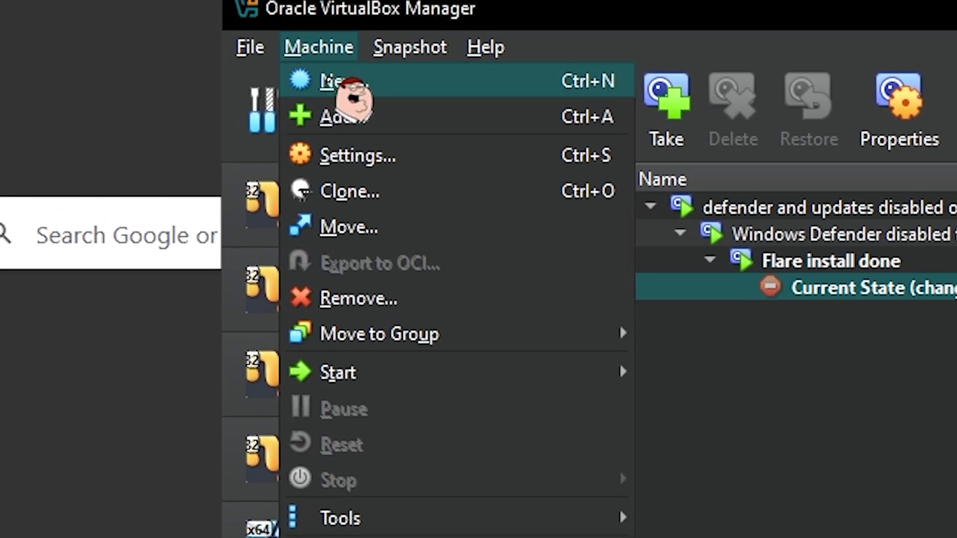
left_click(340, 81)
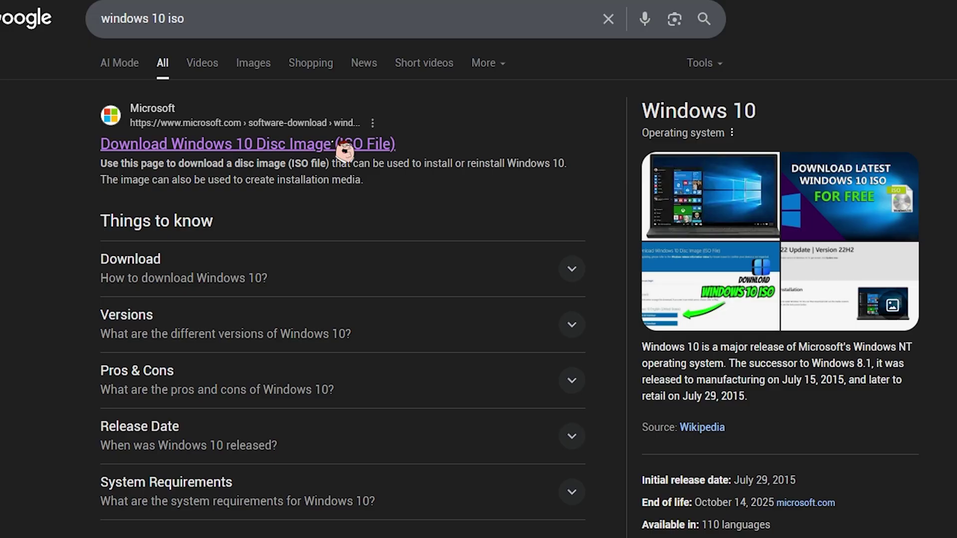
left_click(339, 145)
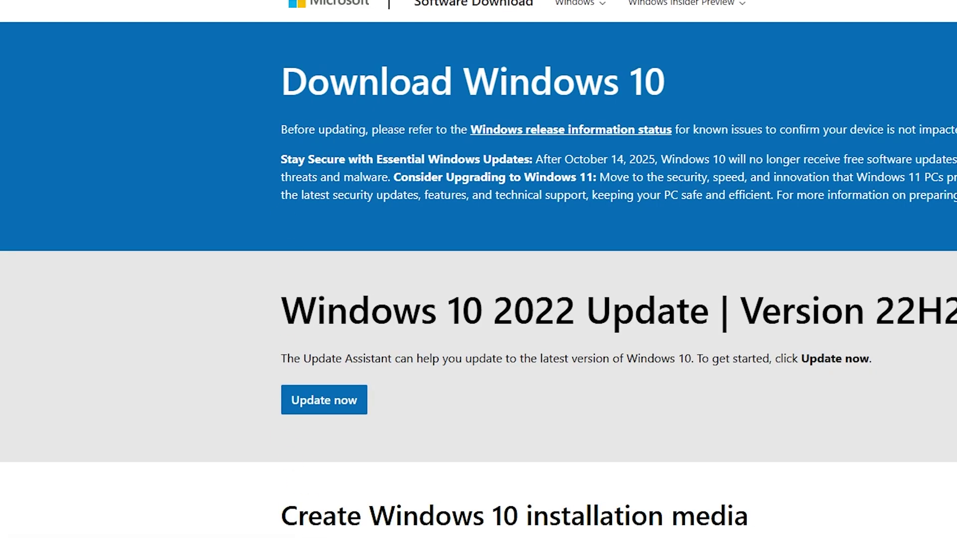
scroll(342, 285, "down", 6)
left_click(338, 290)
scroll(339, 292, "up", 1)
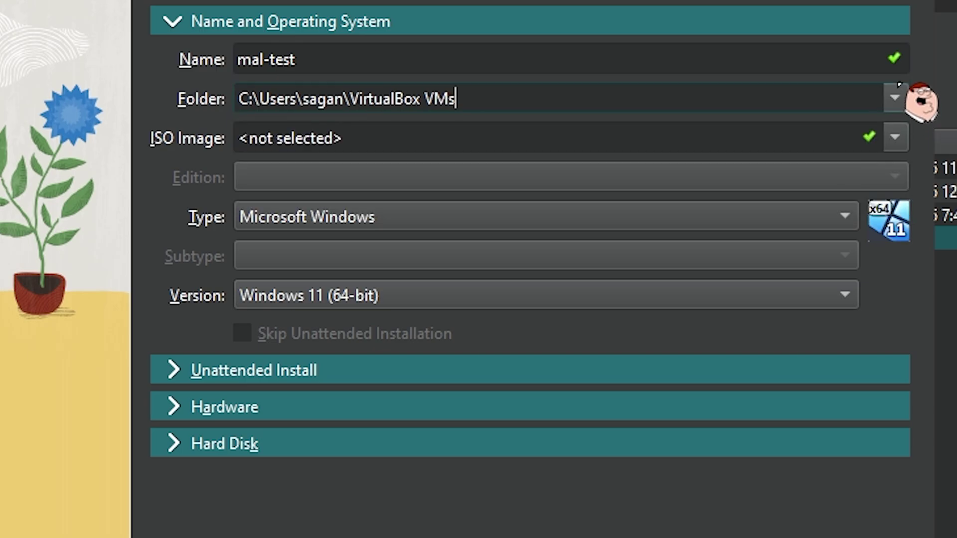
Set the version to Windows 10 (64-bit) and enlarge the virtual disk to about 139 GB.
left_click(475, 294)
left_click(447, 399)
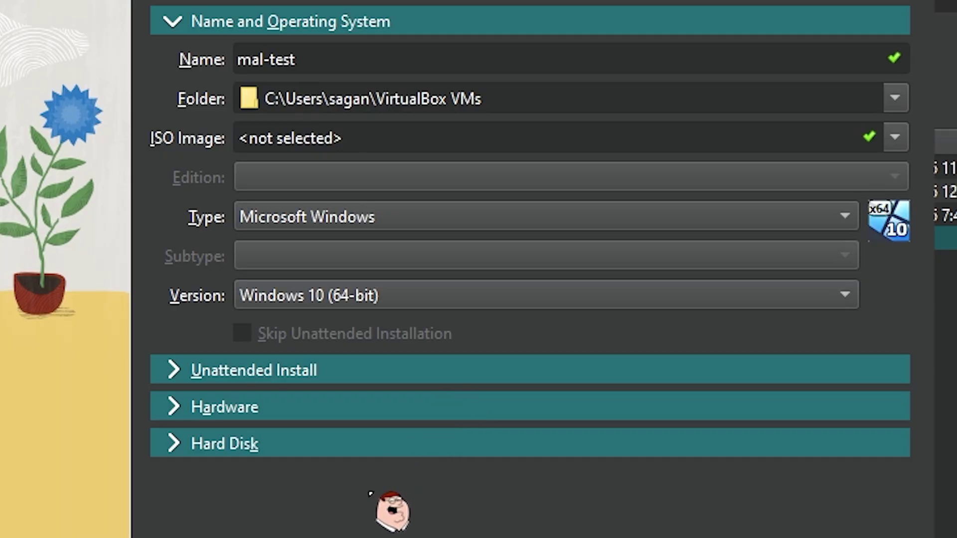
left_click(320, 444)
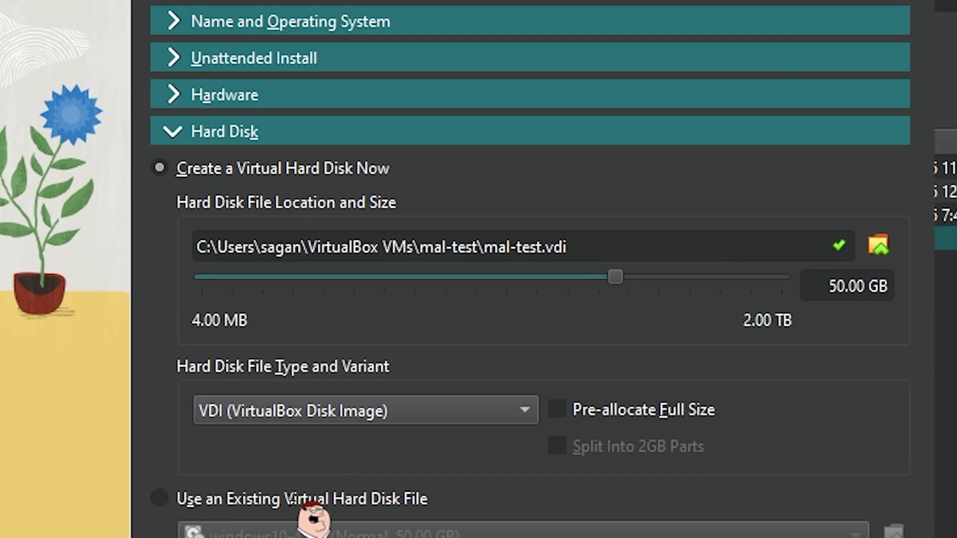
left_click_drag(614, 278, 663, 277)
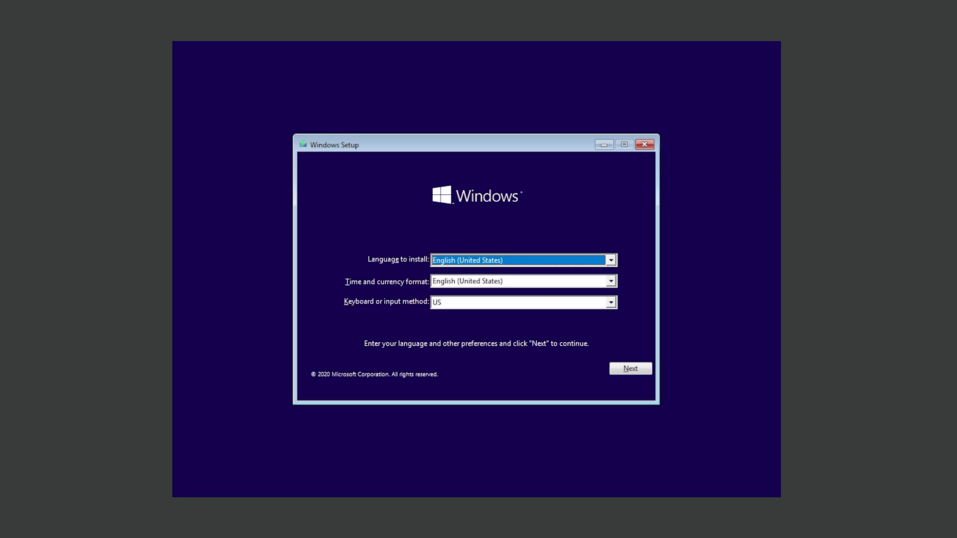
In the running mal-test VM's Network settings, attach the adapter to NAT.
left_click(42, 22)
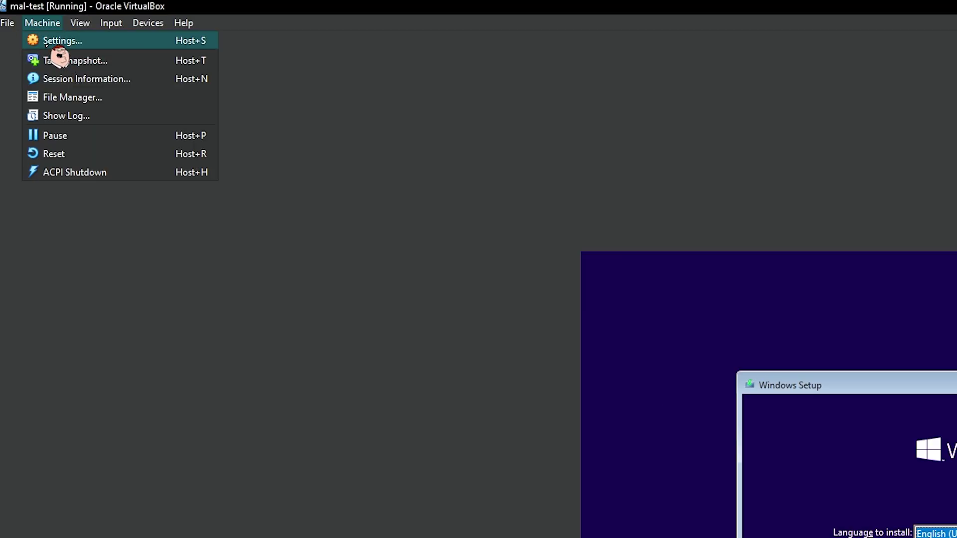
left_click(52, 38)
left_click(294, 283)
left_click(510, 226)
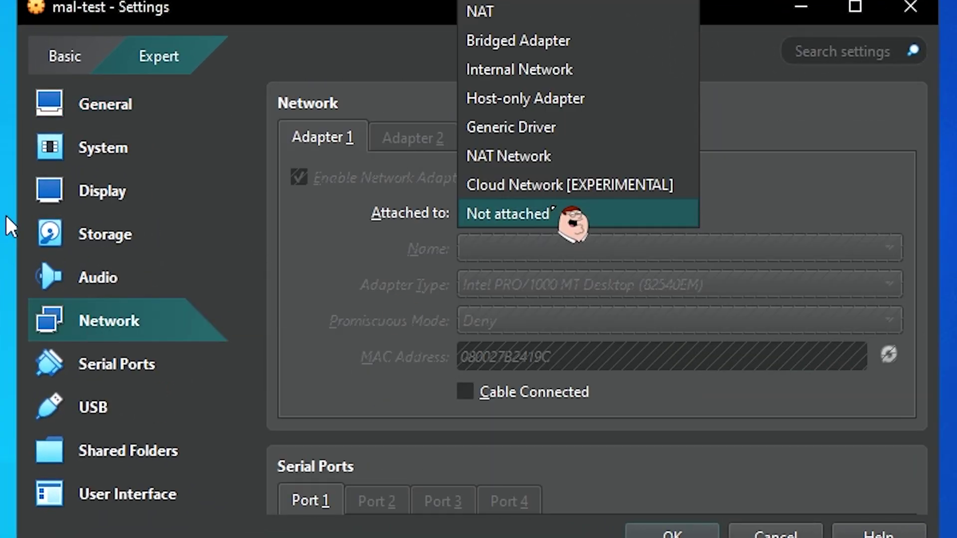
left_click(499, 11)
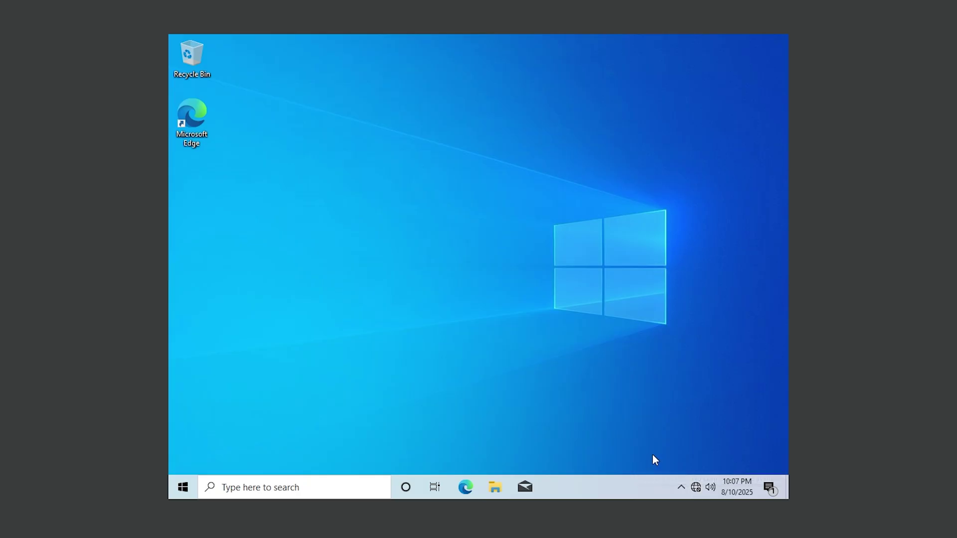
Try running gpedit.msc from Run, then open Command Prompt as administrator.
key("super+r")
type("gp")
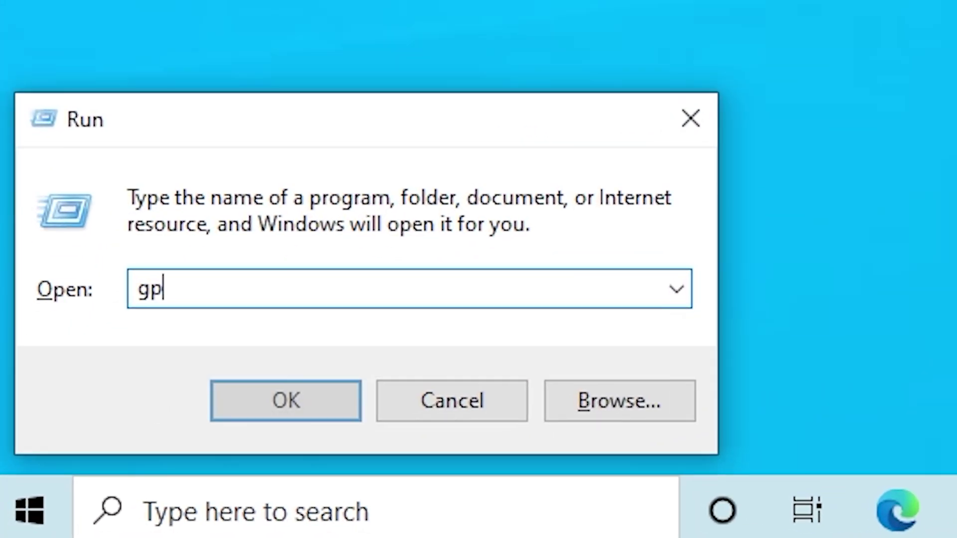
type("edit.")
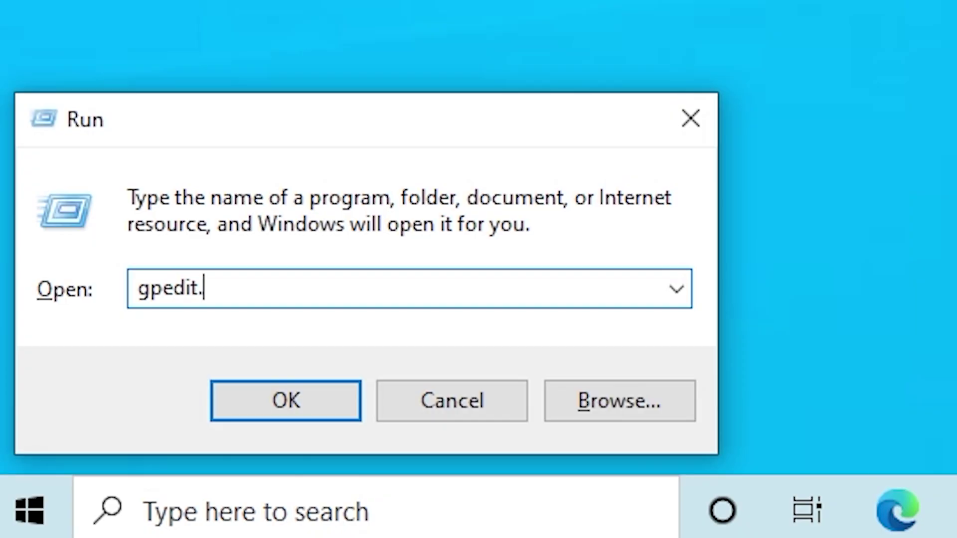
type("msc")
key("Return")
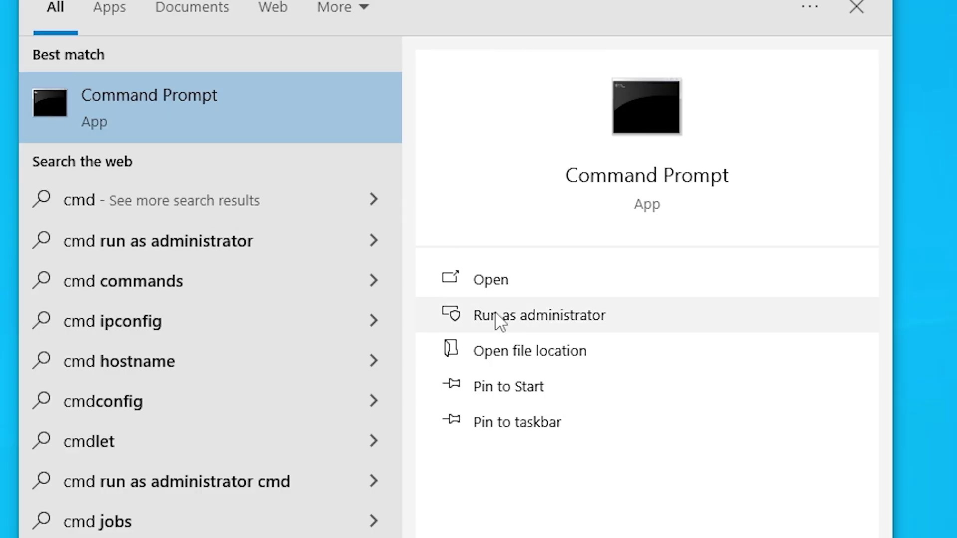
left_click(496, 315)
left_click(440, 312)
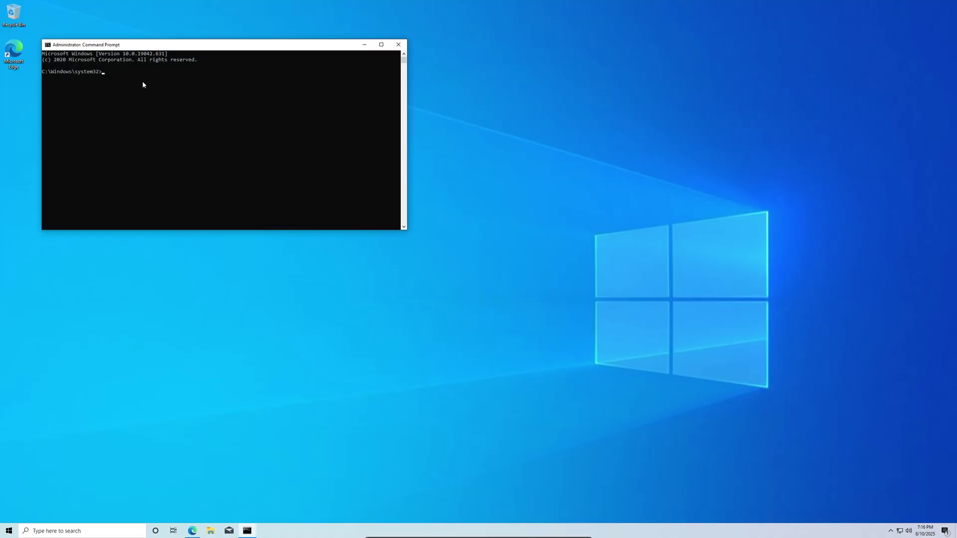
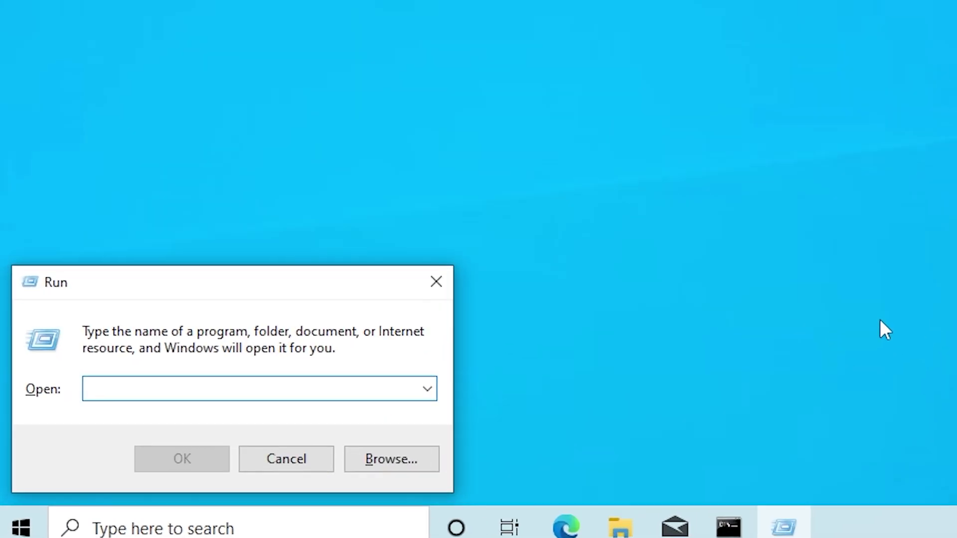
Launch the Local Group Policy Editor with gpedit.msc.
type("gpedit")
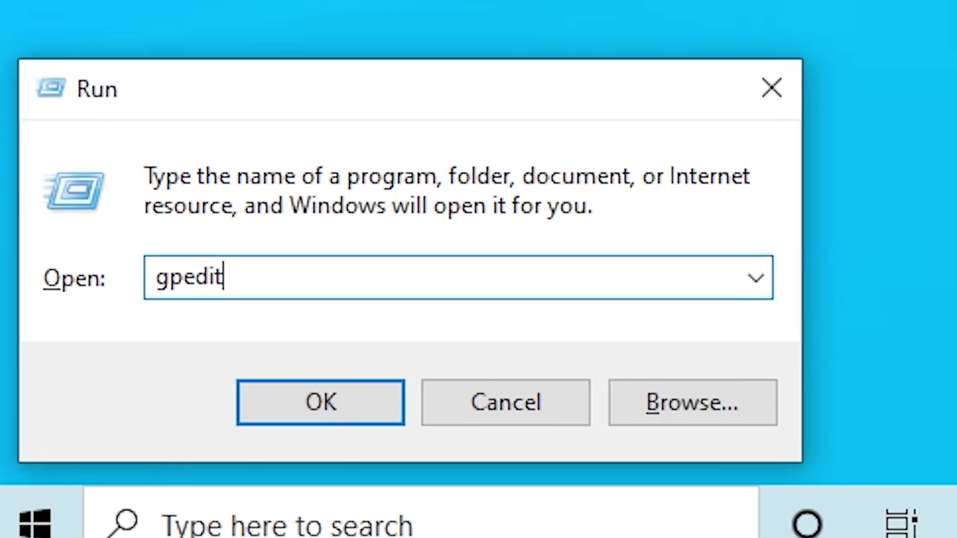
type(".msc")
key("Return")
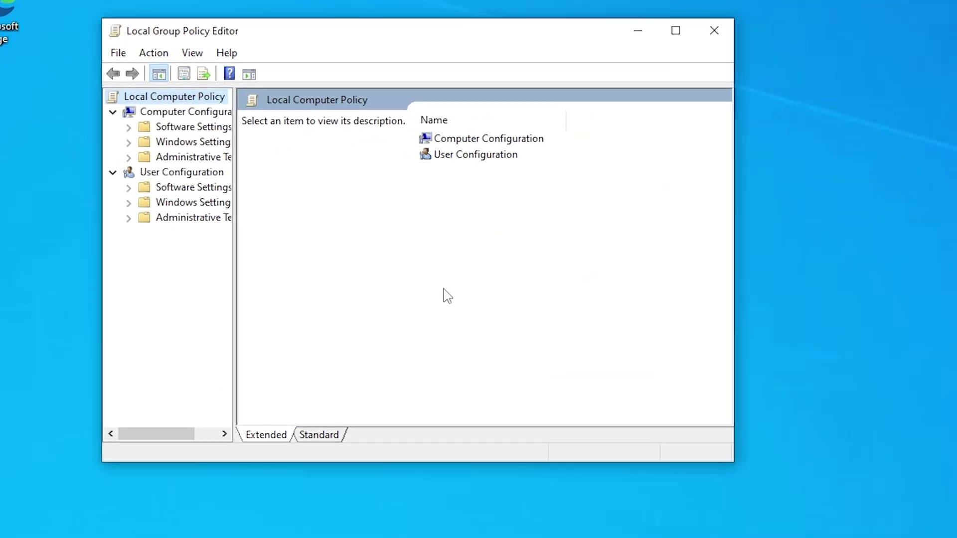
Navigate to Administrative Templates > Windows Components > Microsoft Defender Antivirus under Computer Configuration.
left_click(74, 120)
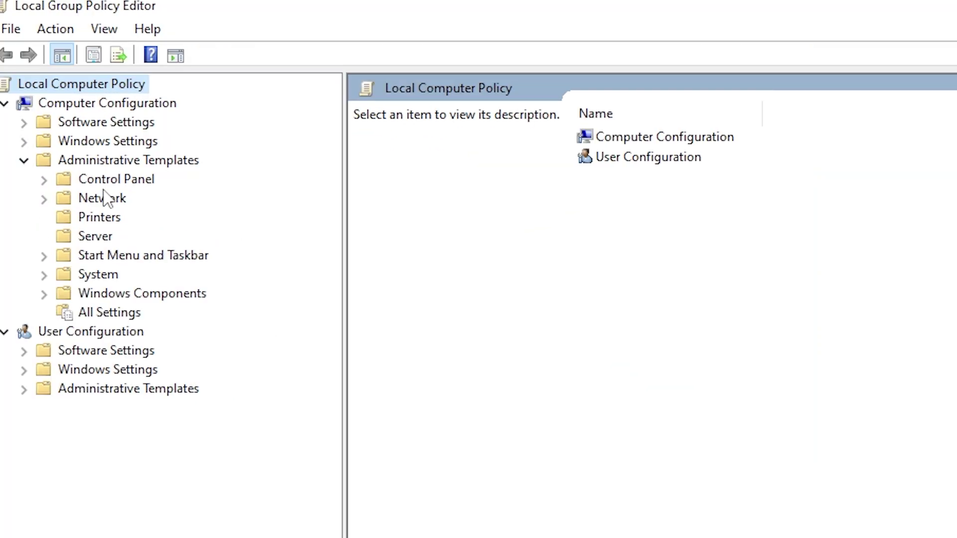
left_click(44, 294)
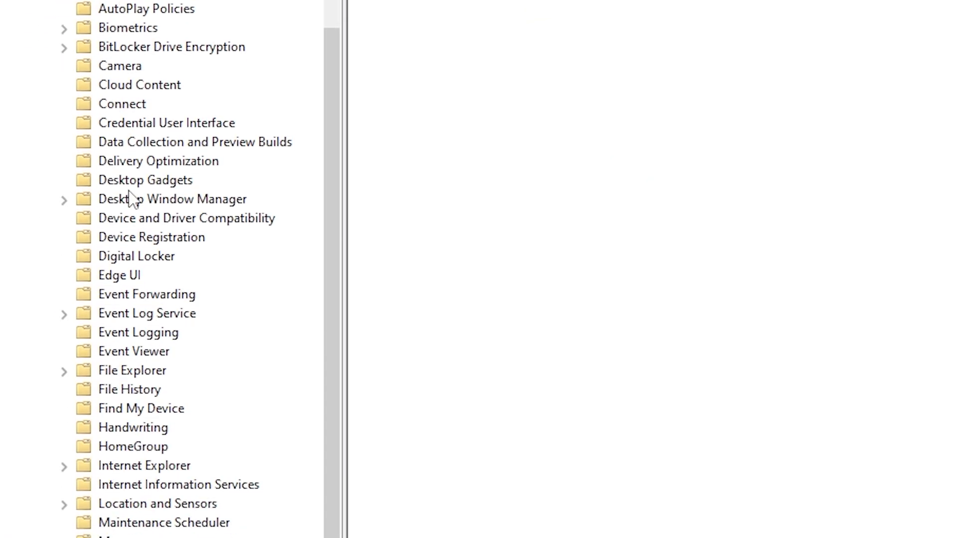
scroll(137, 409, "down", 8)
left_click(64, 381)
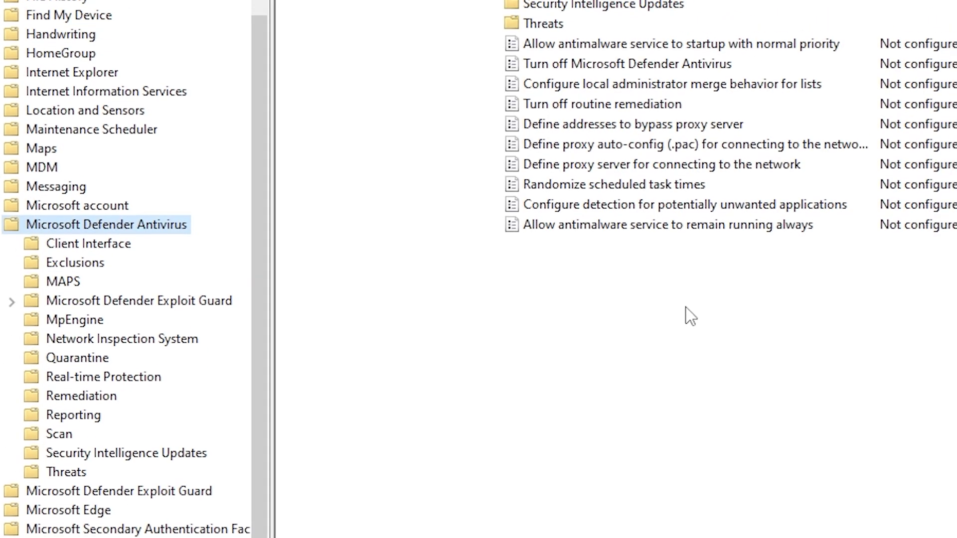
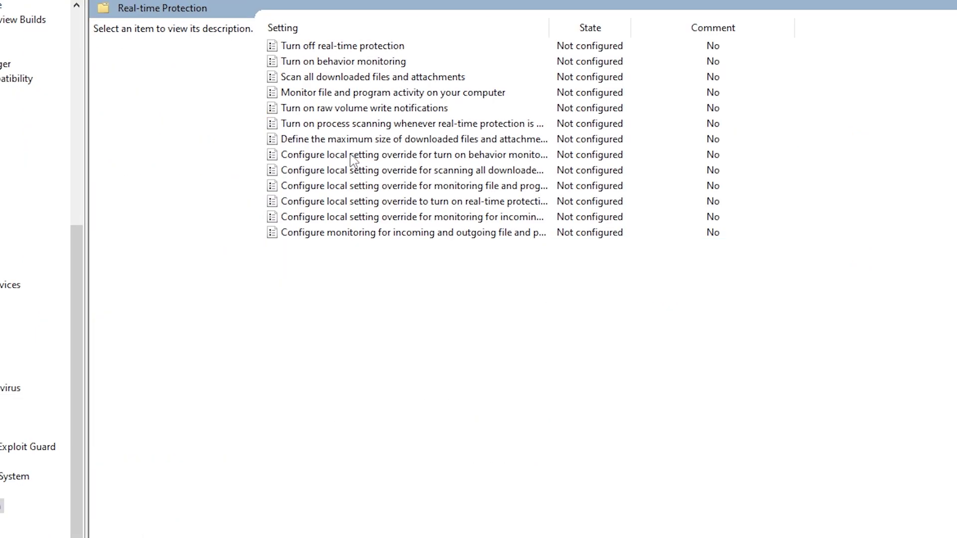
Open the settings of the 'Turn off real-time protection' policy under Microsoft Defender Antivirus.
double_click(363, 46)
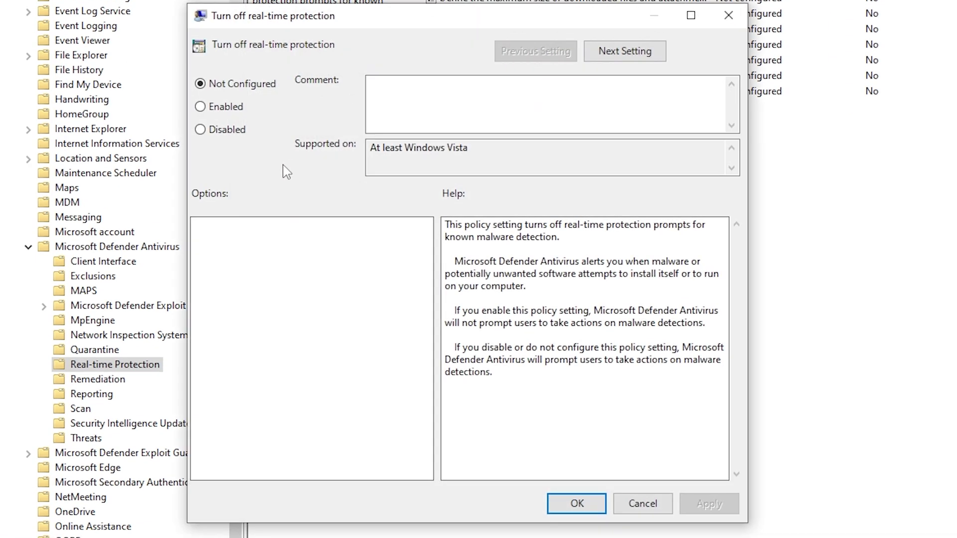
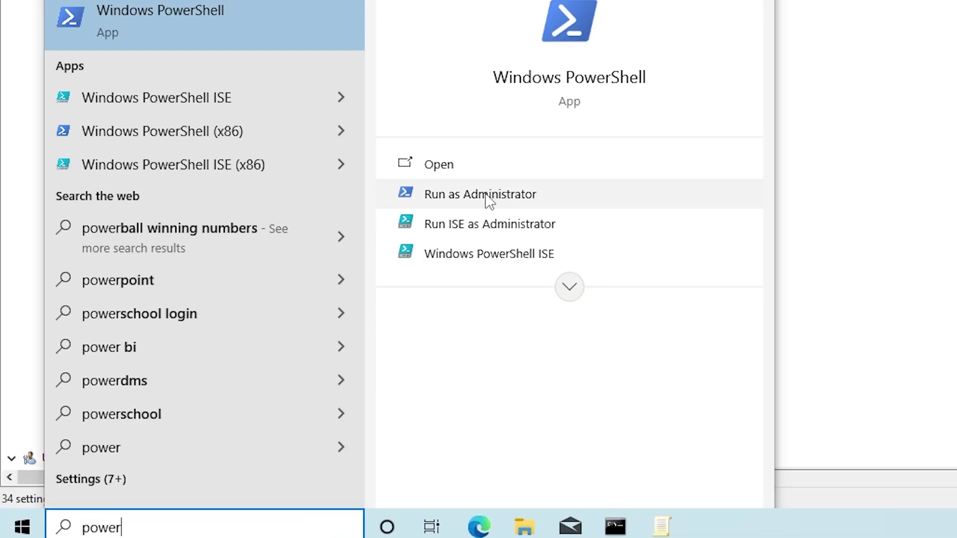
Run Windows PowerShell as administrator and change its directory to Desktop using cd.
left_click(488, 196)
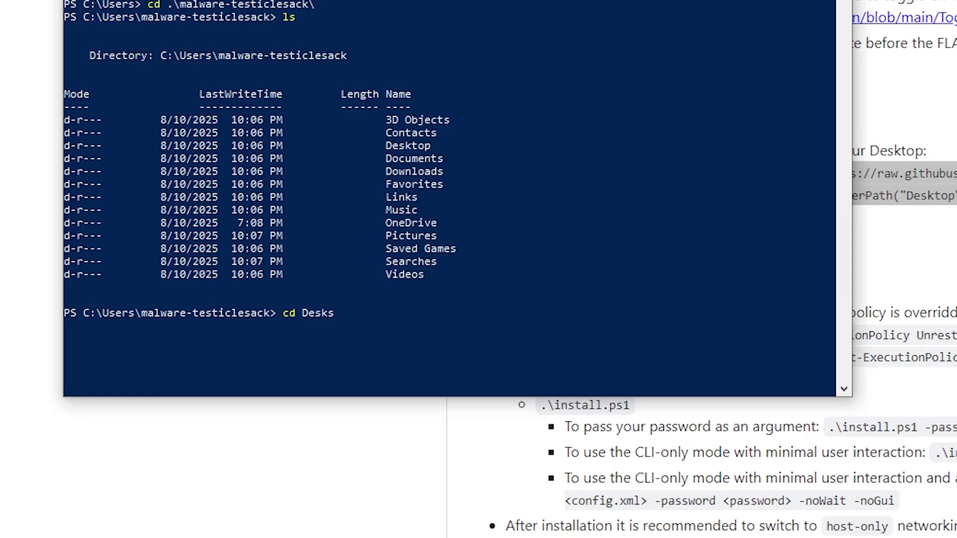
key("Tab")
key("Return")
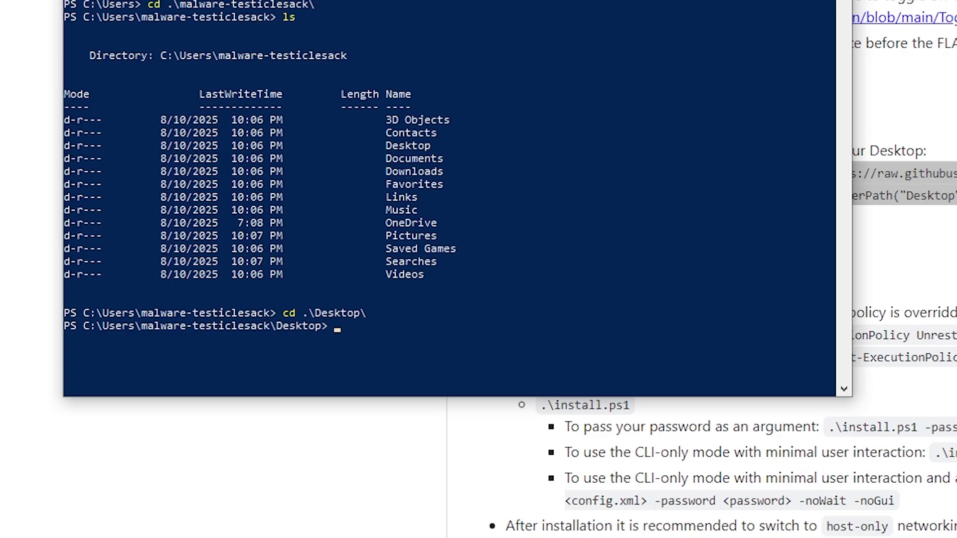
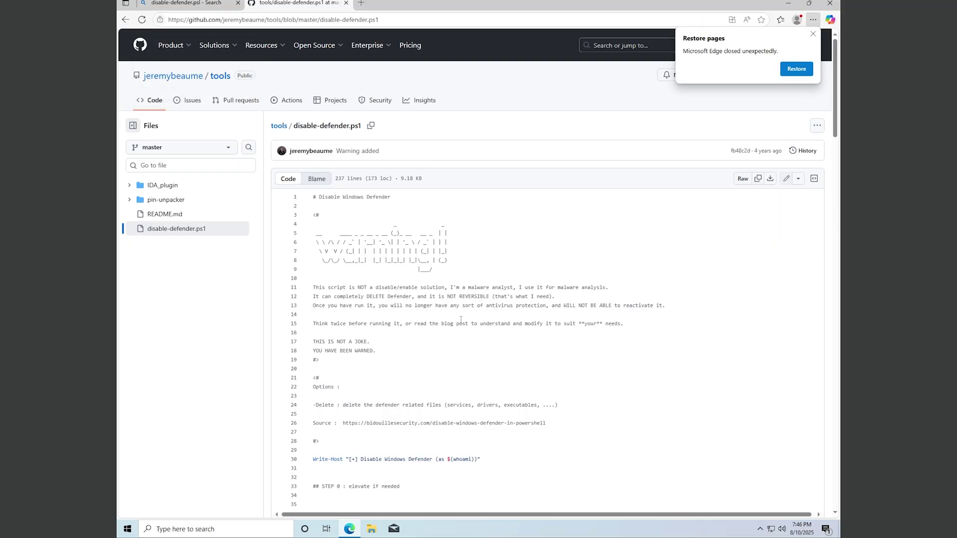
Select the full disable-defender.ps1 GitHub page URL in the Edge address bar for copying.
left_click(308, 19)
left_click_drag(408, 21, 160, 30)
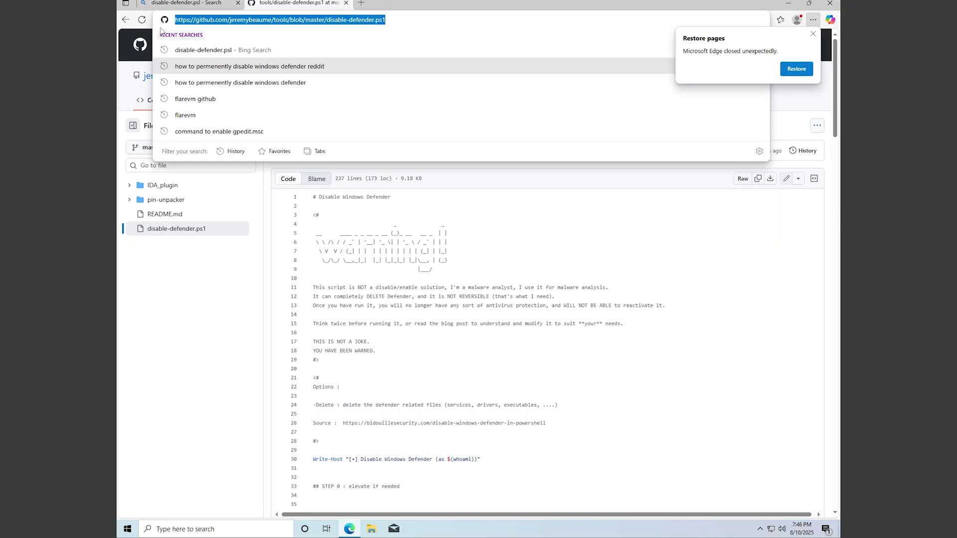
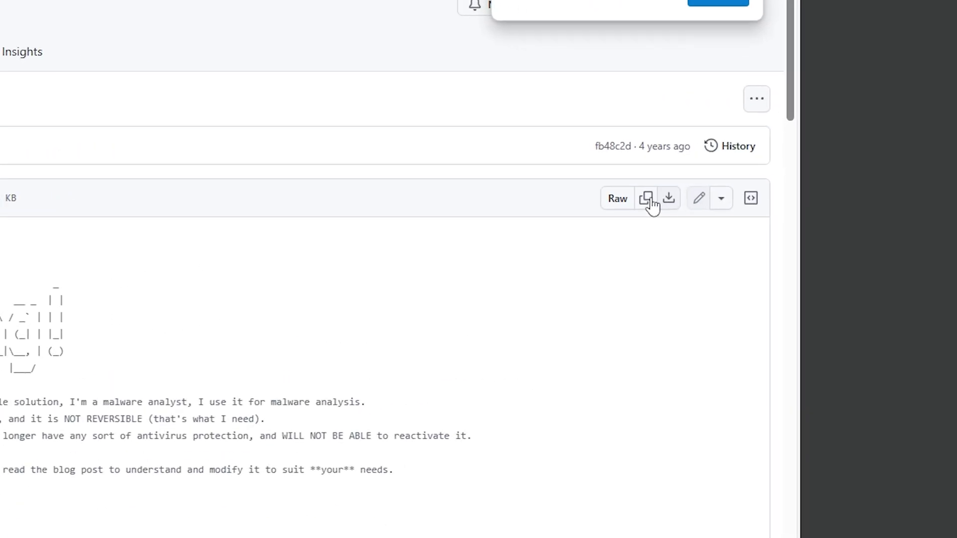
Copy the raw contents of disable-defender.ps1 to the clipboard from its GitHub file page.
left_click(758, 179)
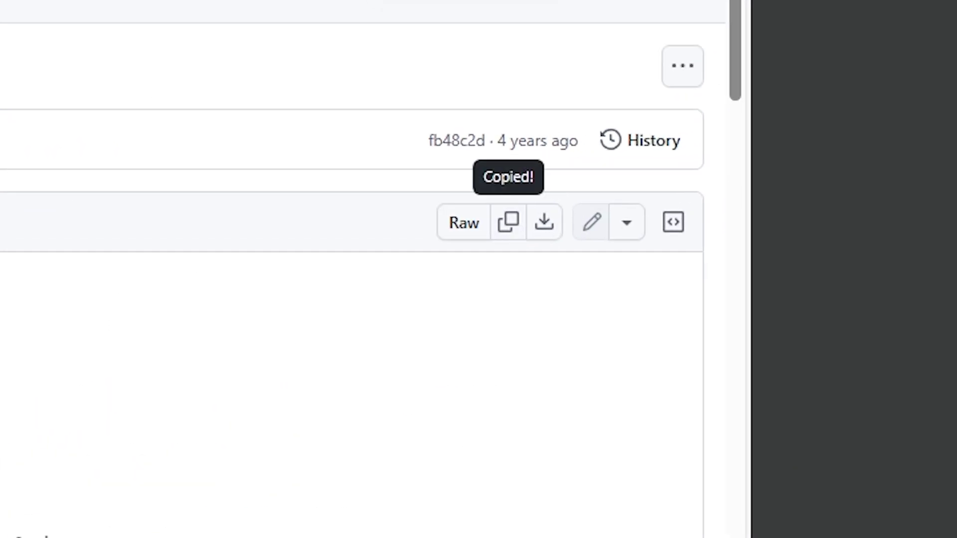
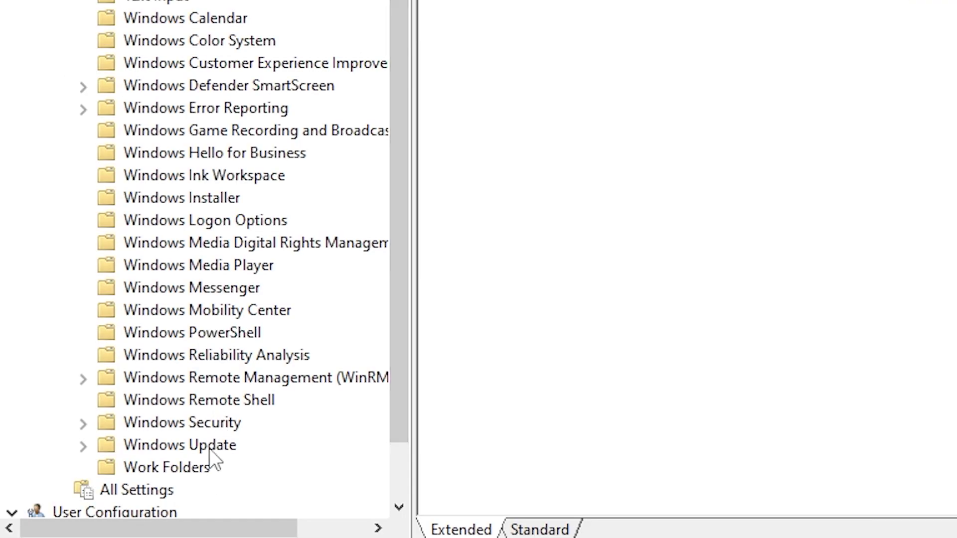
Set the Windows Update policy 'Configure Automatic Updates' to Disabled in Group Policy Editor.
left_click(199, 449)
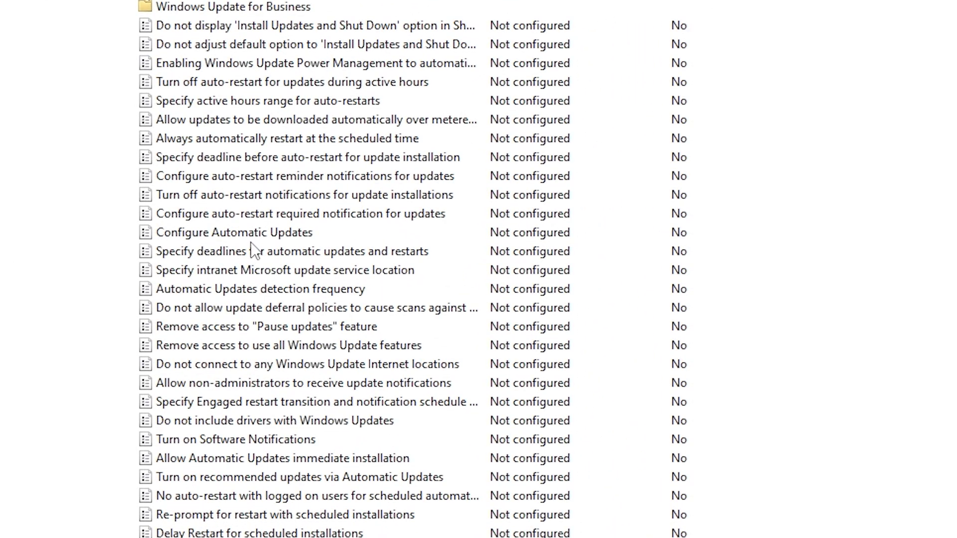
double_click(266, 232)
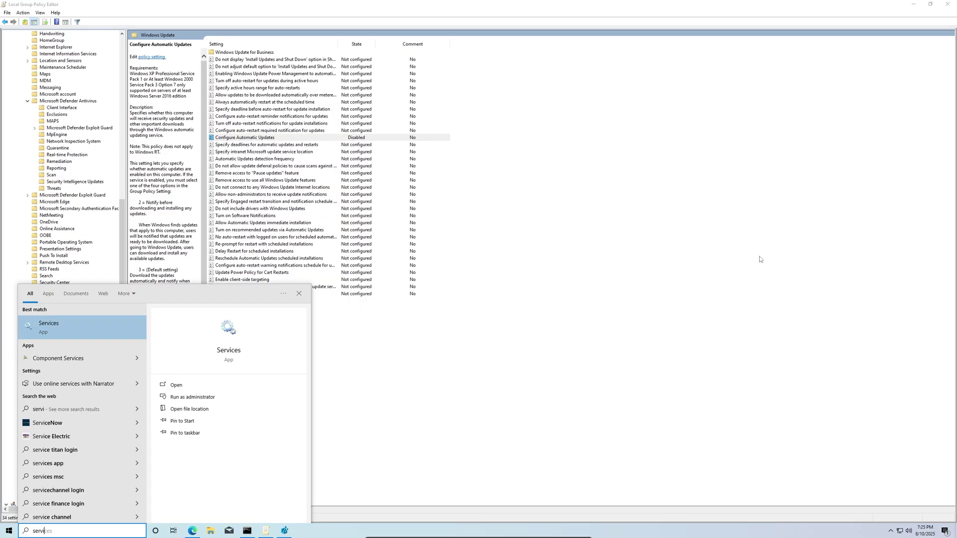
key("Return")
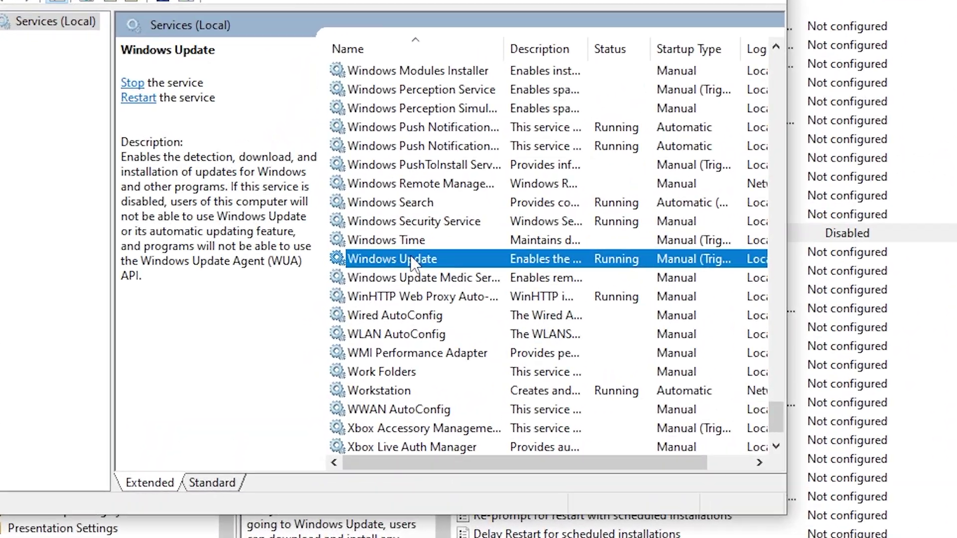
Stop the Windows Update service and confirm its properties show Stopped with Manual startup.
right_click(191, 147)
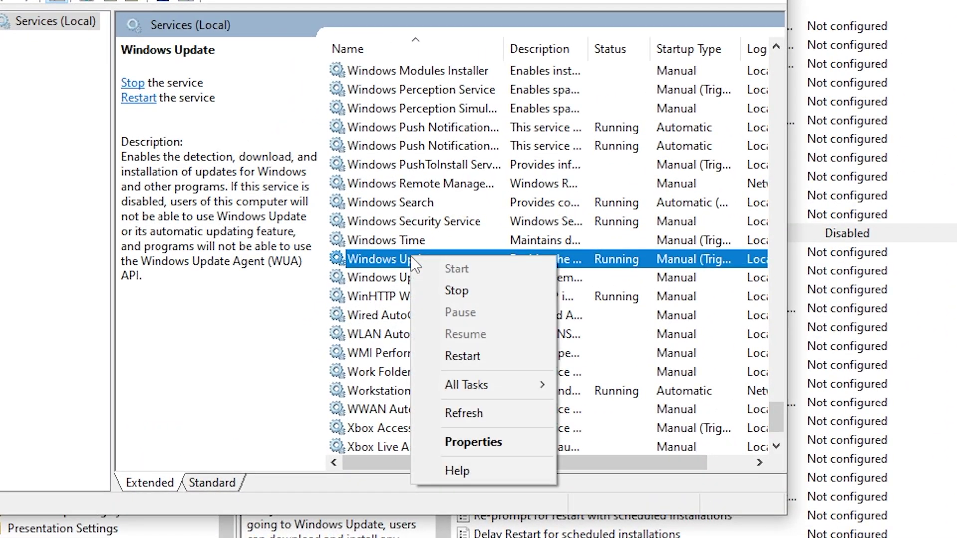
left_click(441, 291)
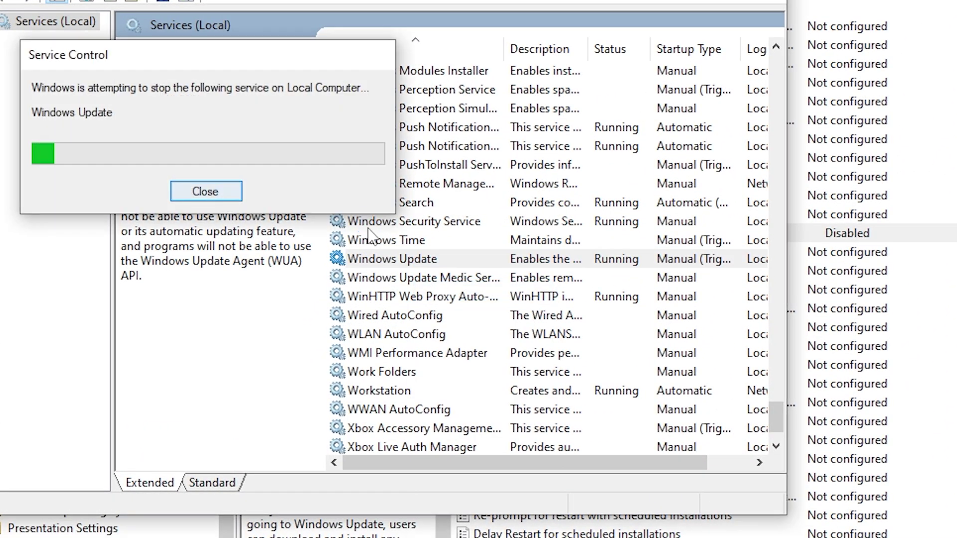
right_click(397, 262)
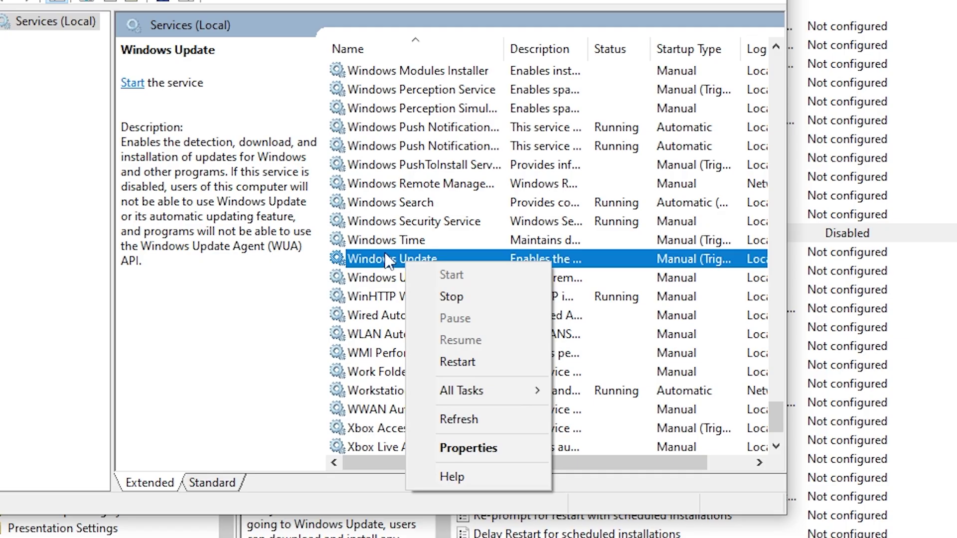
left_click(459, 447)
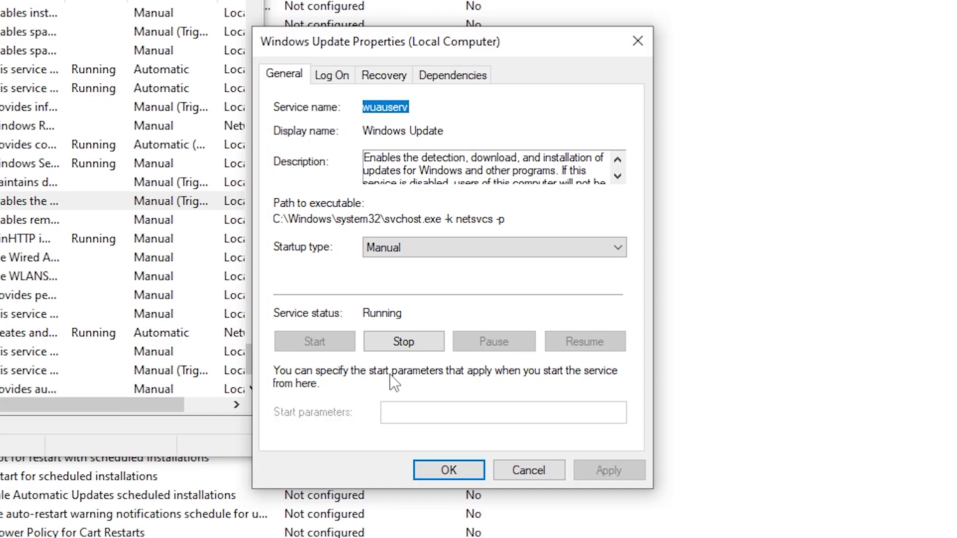
left_click(404, 342)
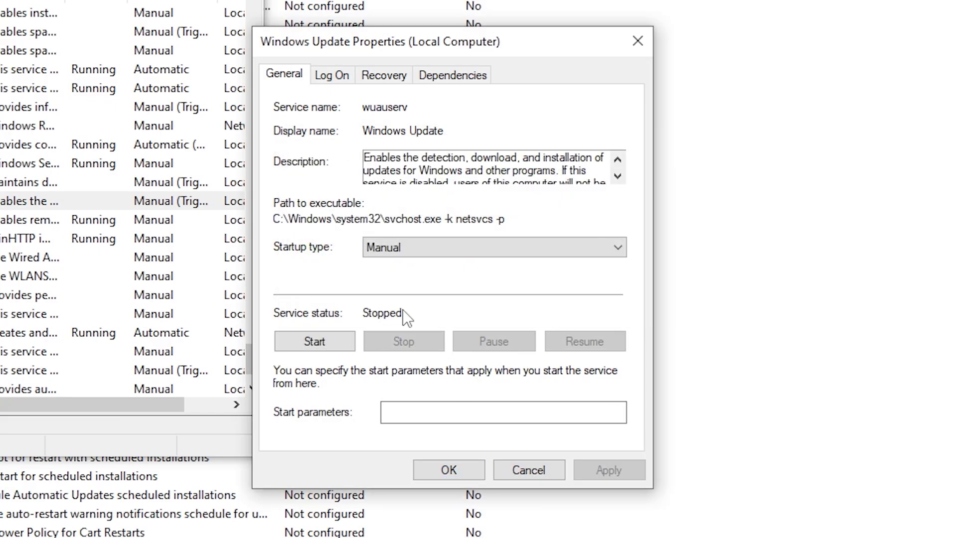
left_click(384, 75)
left_click(282, 74)
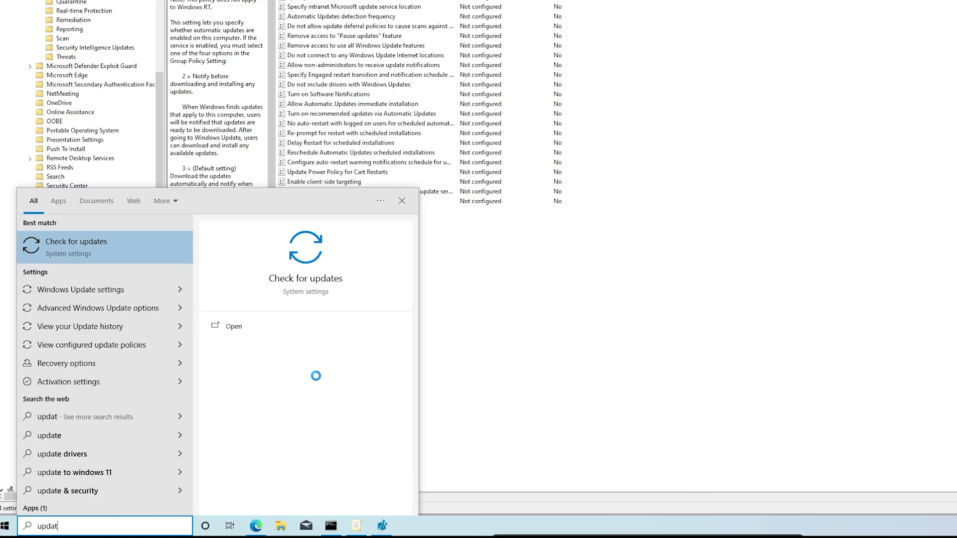
Open Check for updates and scroll the pending list, including the Windows 10 22H2 feature update.
key("Return")
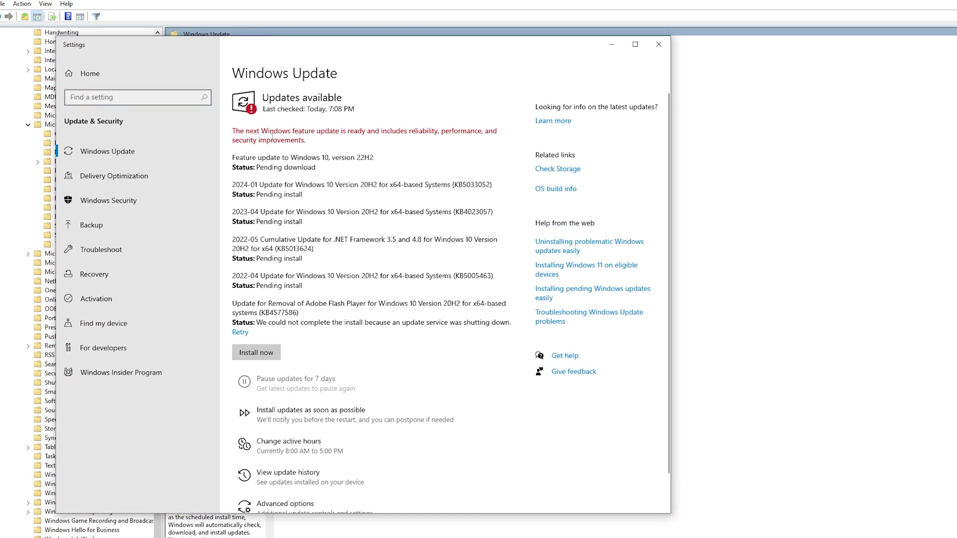
scroll(319, 464, "down", 1)
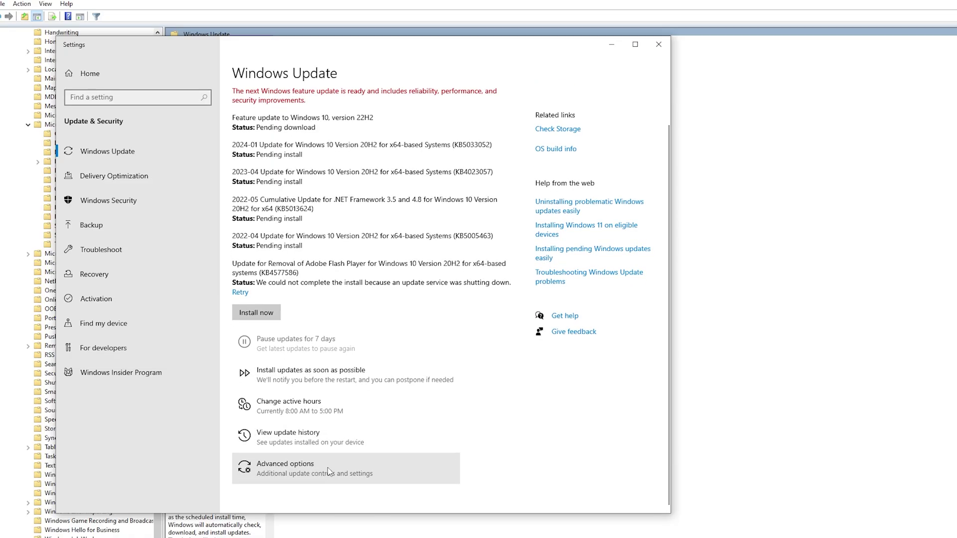
scroll(340, 440, "up", 1)
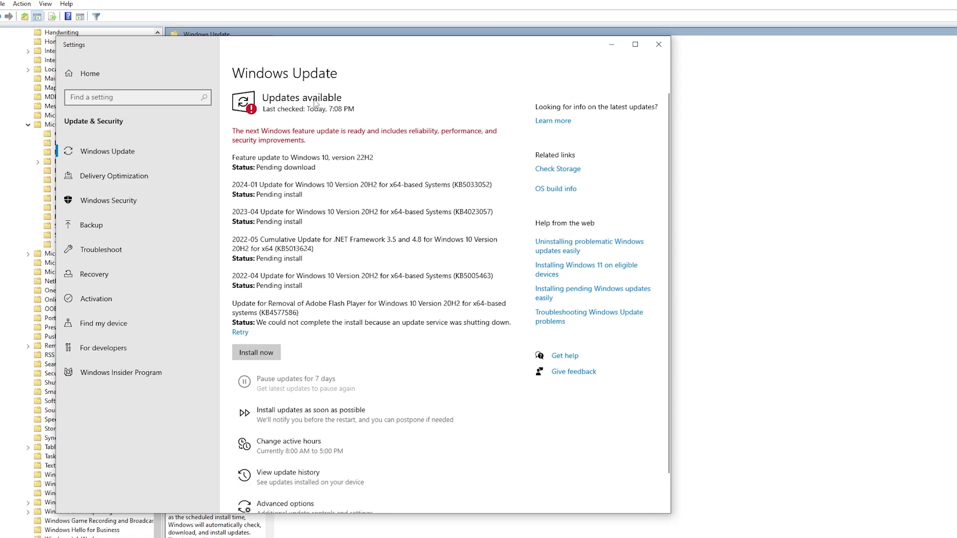
Launch Registry Editor by running regedit from the Run box.
key("super+r")
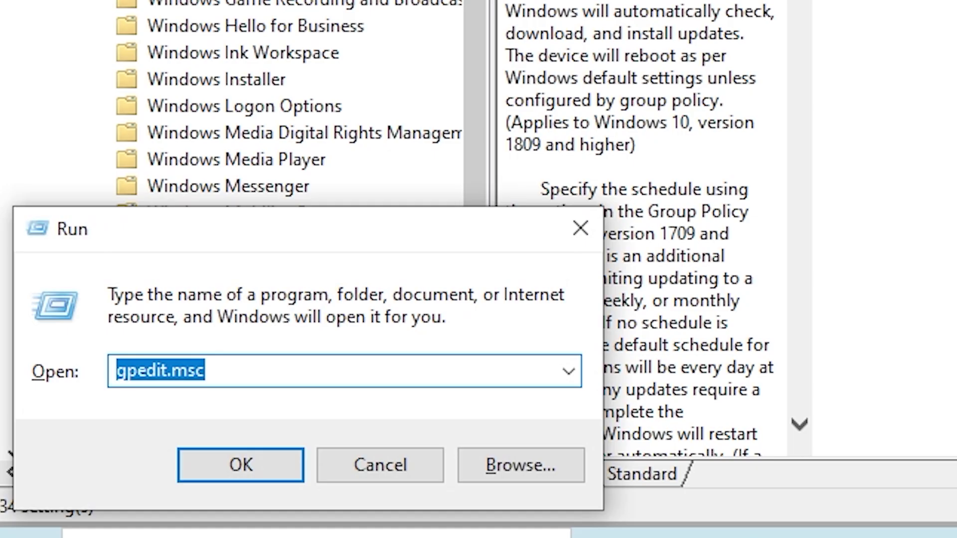
type("re")
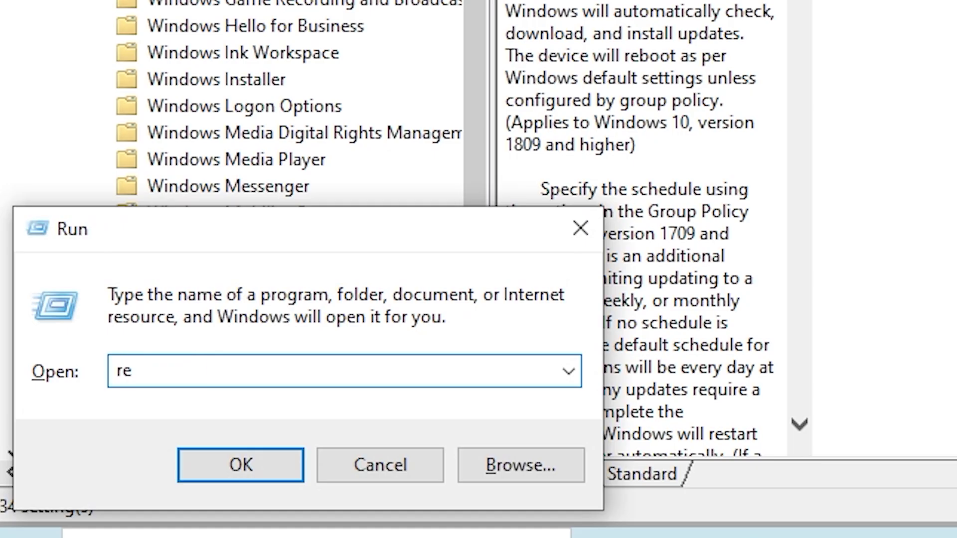
type("gedit")
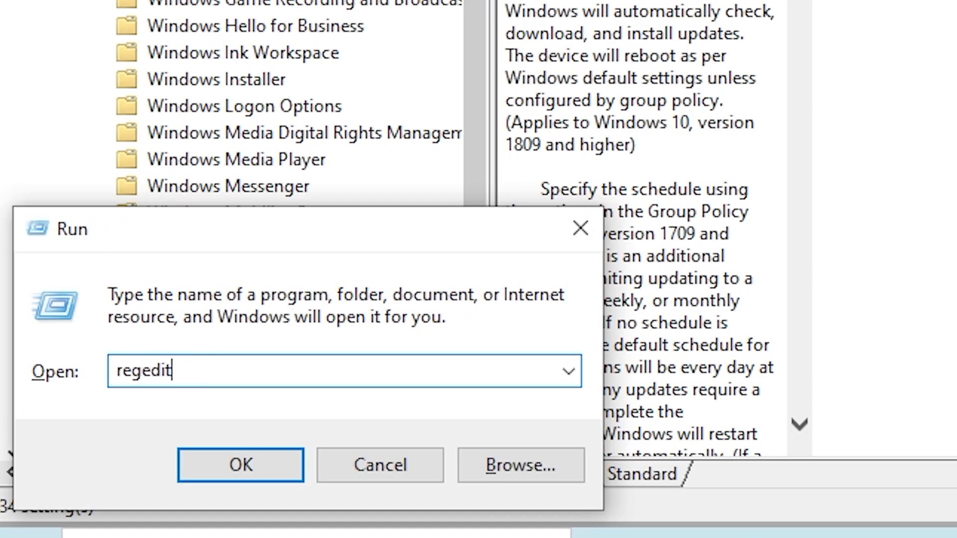
key("Return")
Create a new key named WindowsUpdate under HKEY_LOCAL_MACHINE\SOFTWARE\Microsoft\Windows.
left_click(167, 219)
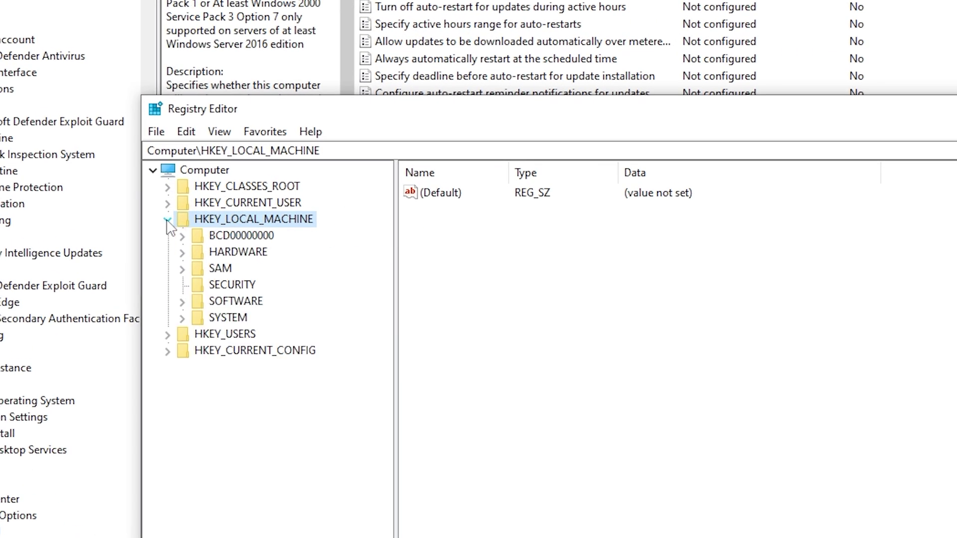
left_click(215, 285)
left_click(184, 301)
left_click(151, 265)
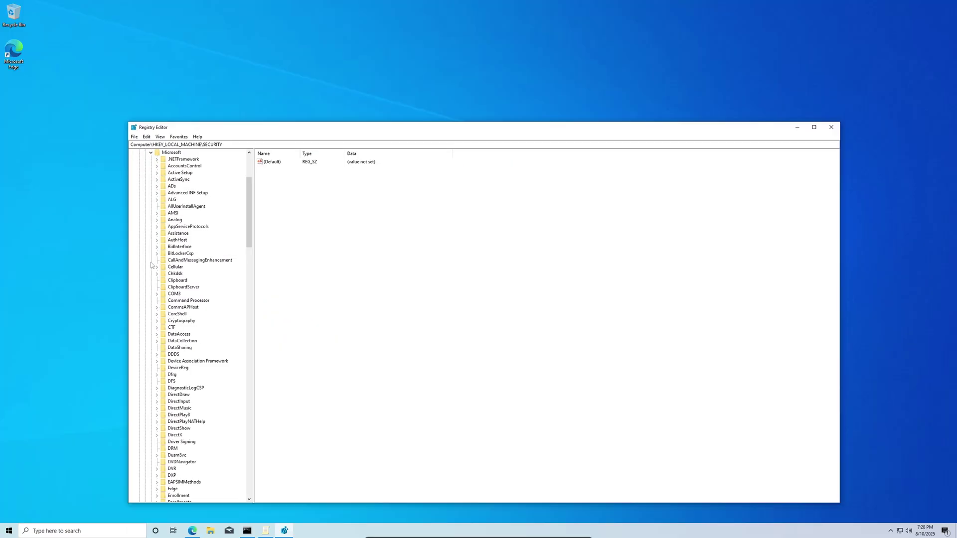
scroll(151, 265, "down", 20)
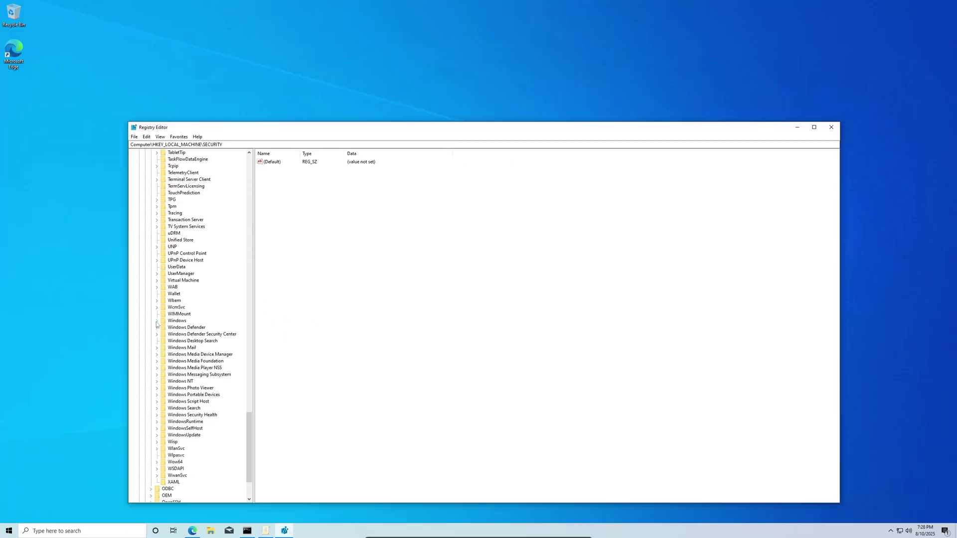
left_click(156, 325)
left_click(177, 300)
right_click(183, 302)
mouse_move(210, 317)
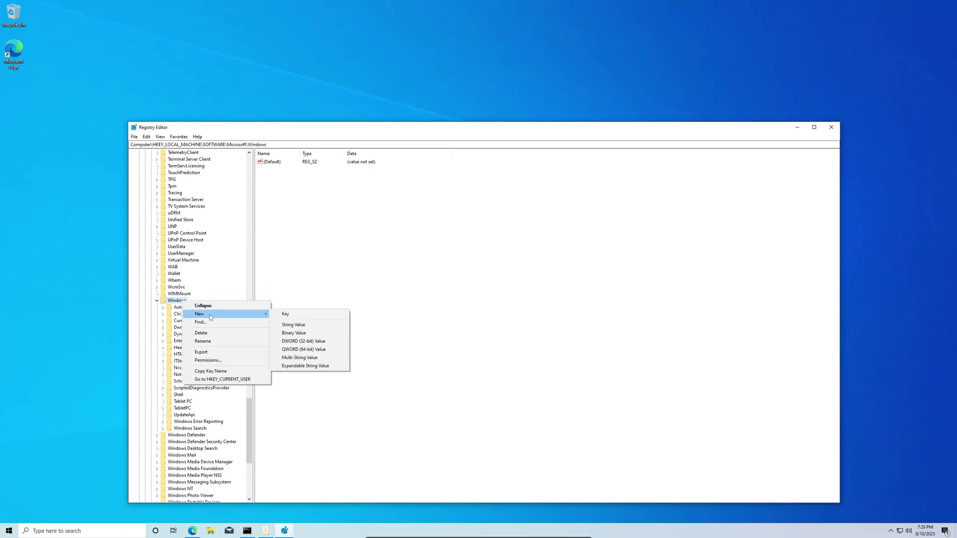
left_click(309, 315)
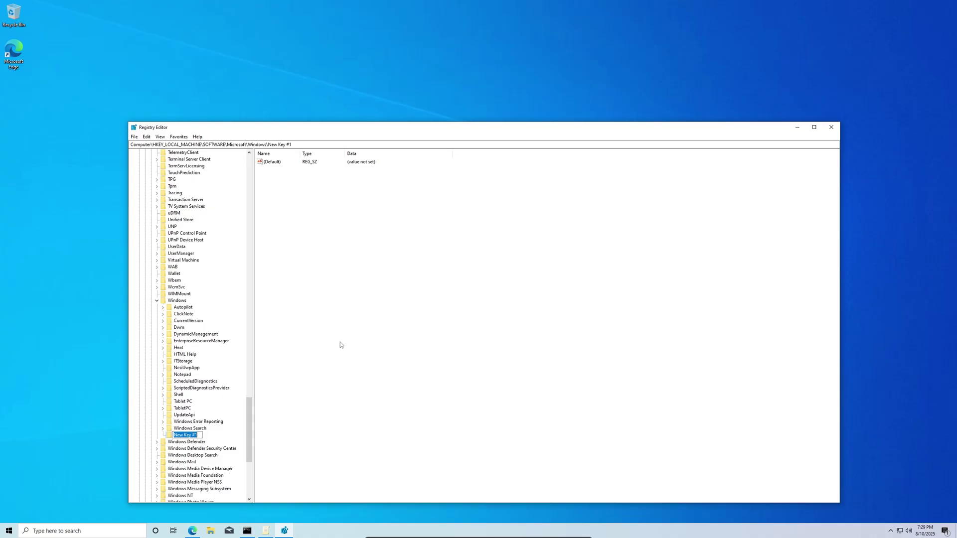
type("WindowsU")
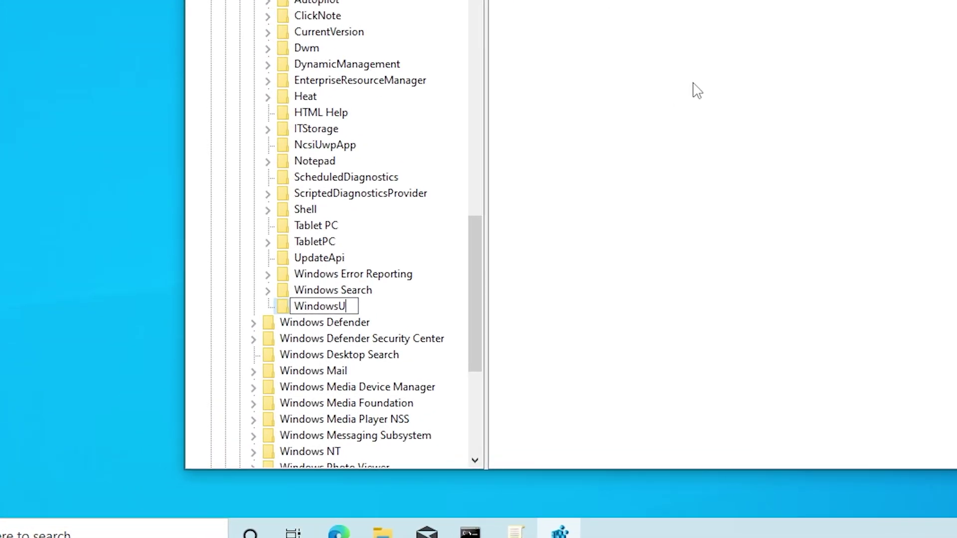
type("pdate")
Confirm the WindowsUpdate key name and add an AU subkey beneath it.
key("Return")
right_click(300, 308)
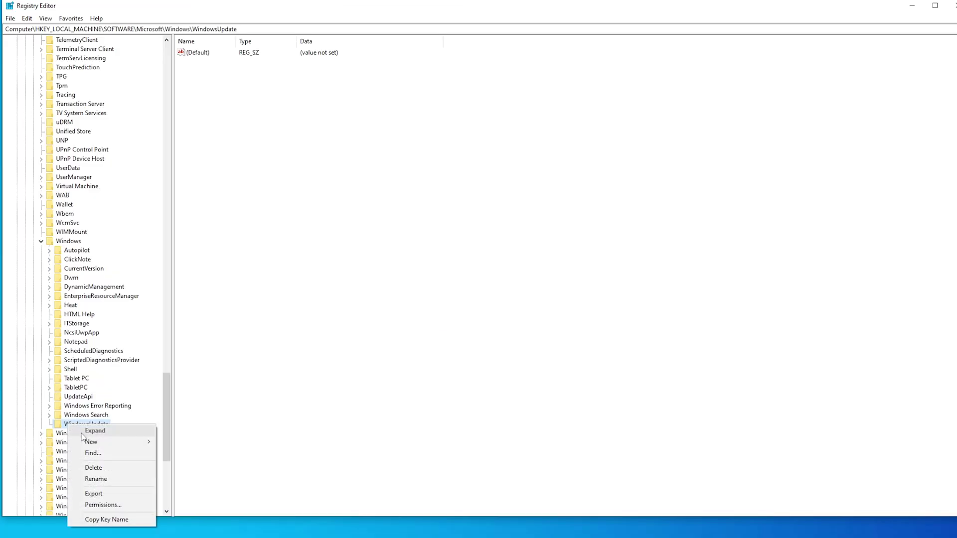
mouse_move(357, 338)
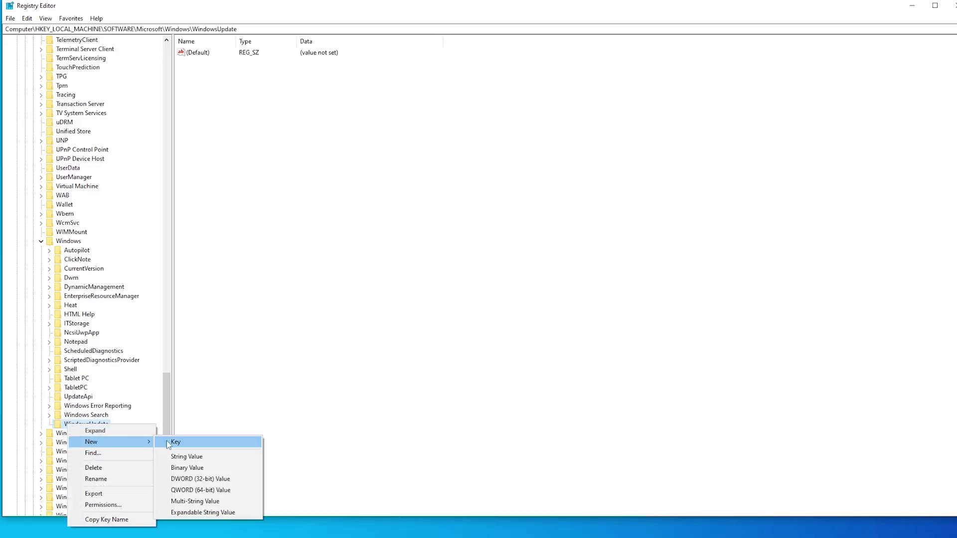
left_click(167, 441)
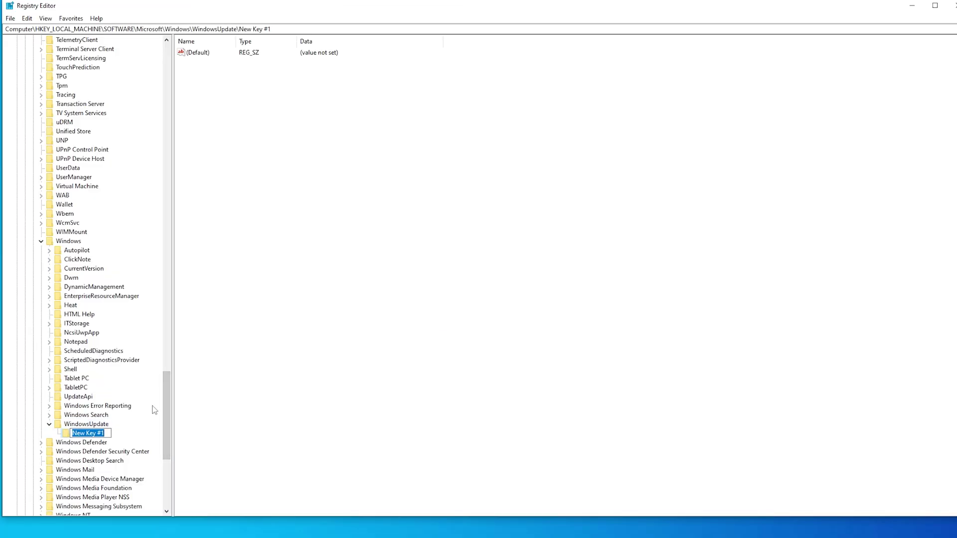
type("AU")
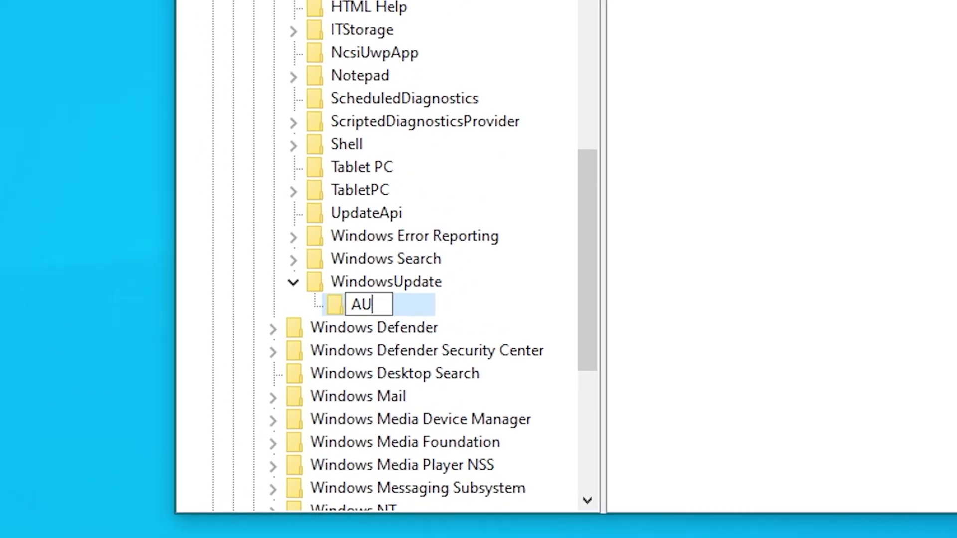
key("Return")
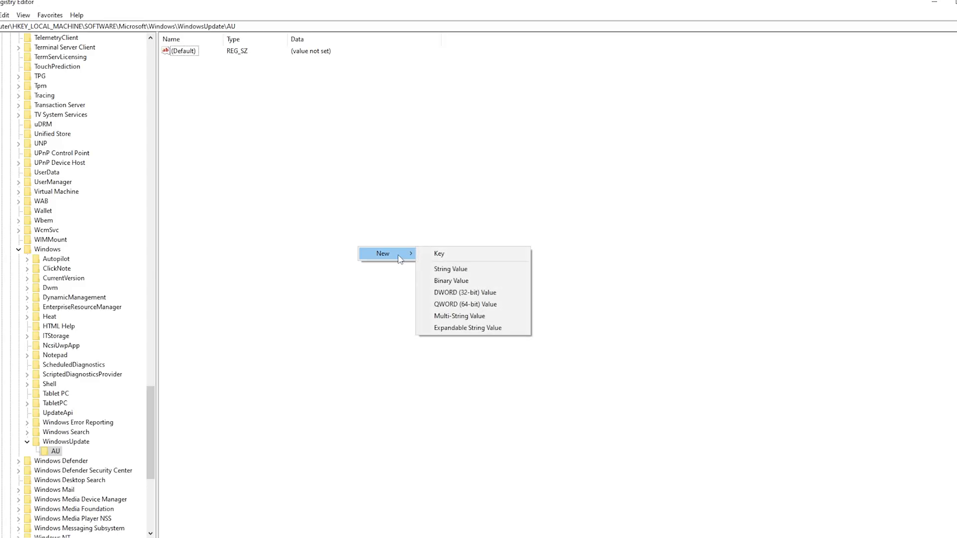
Add a NoAutoUpdate DWORD (32-bit) value under AU and set its data to 1.
left_click(463, 292)
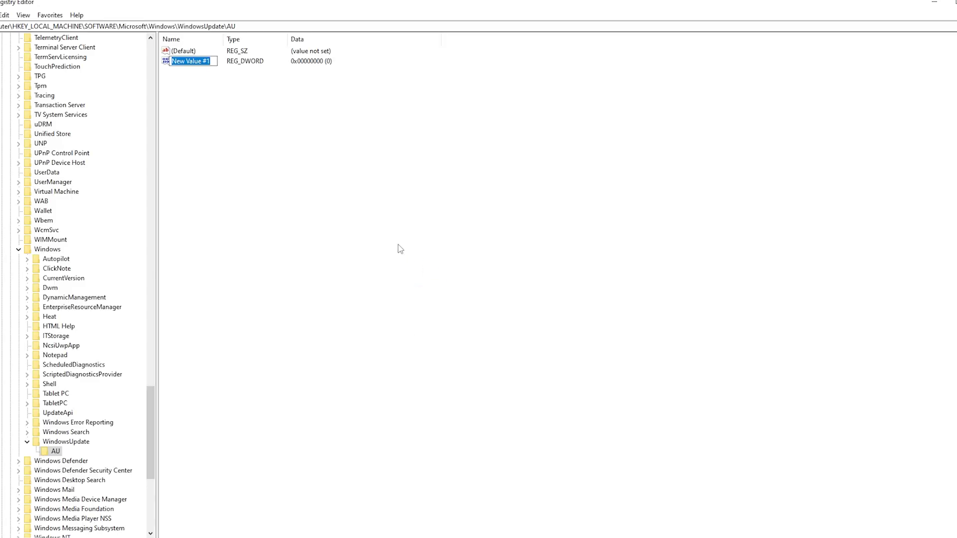
type("NoAuto")
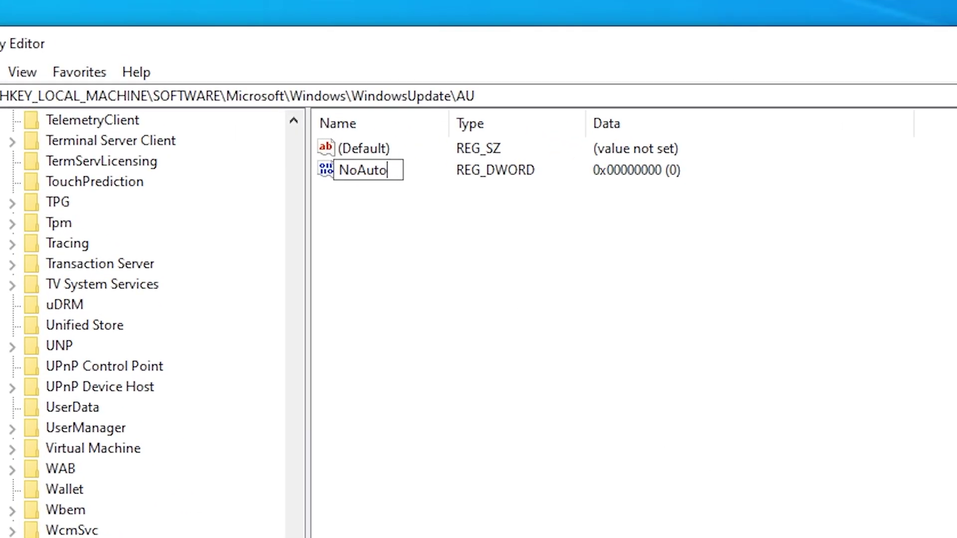
type("Update")
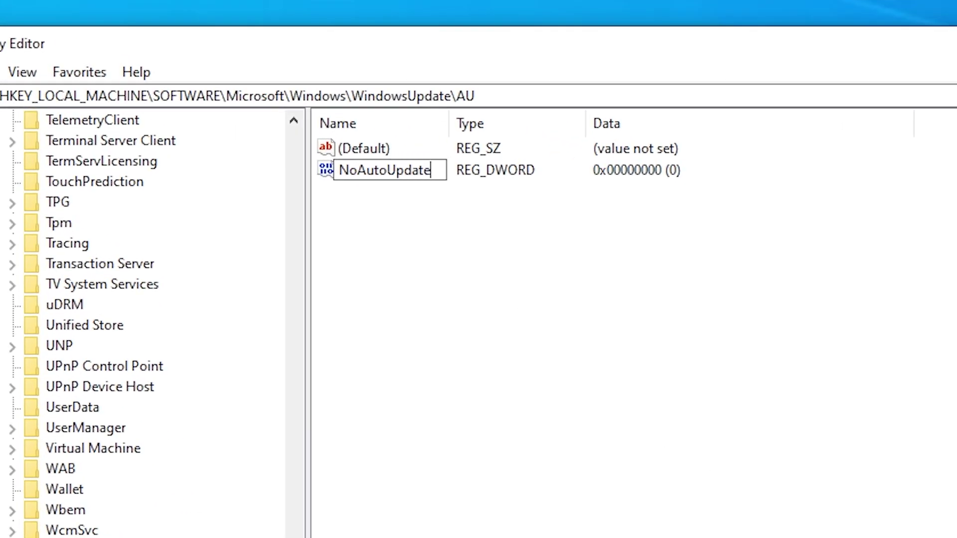
key("Return")
double_click(394, 172)
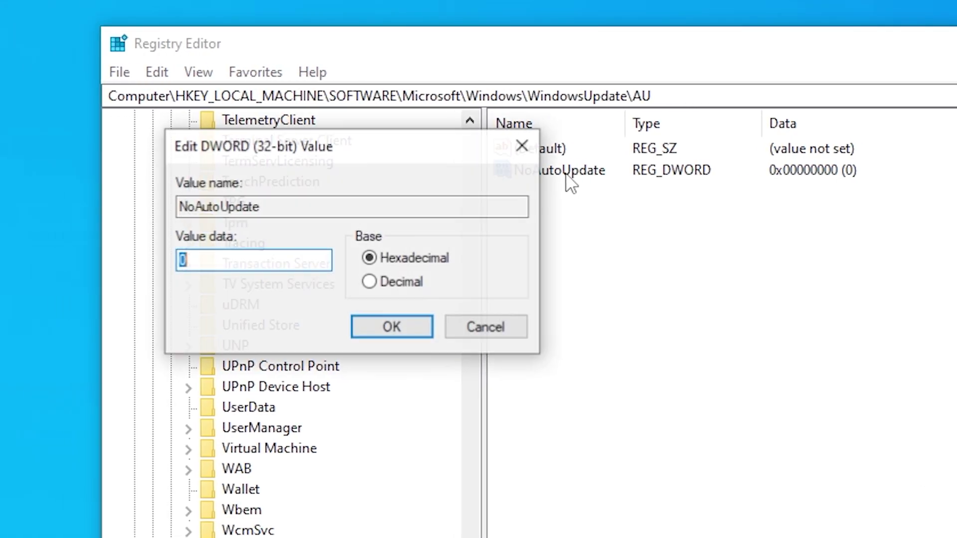
type("1")
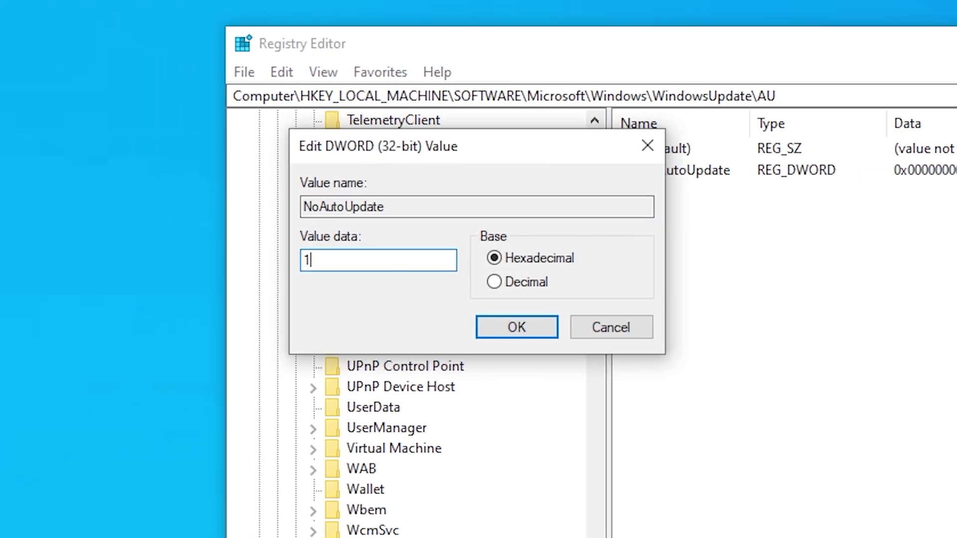
left_click(496, 334)
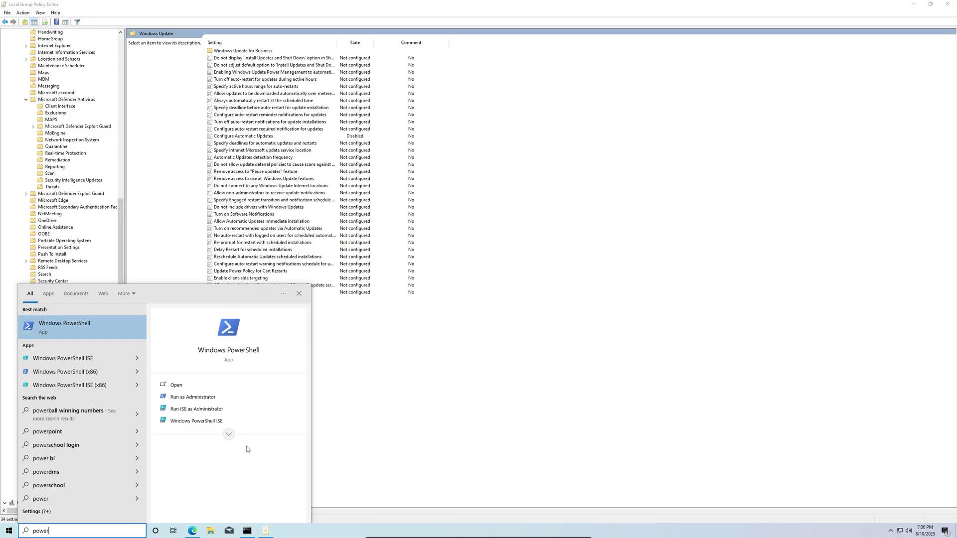
In an administrator PowerShell, stop wuauserv and set its startup type to Disabled, then close it.
left_click(194, 397)
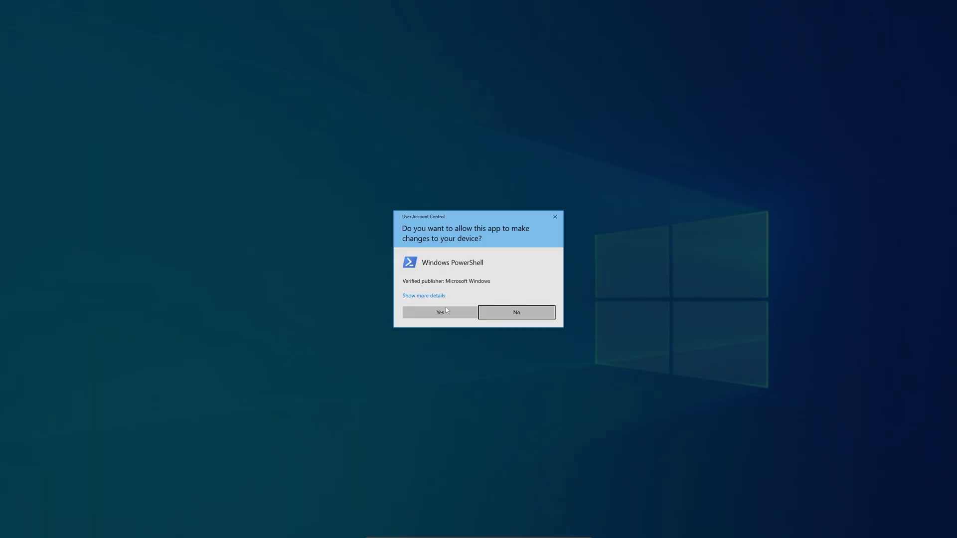
left_click(446, 310)
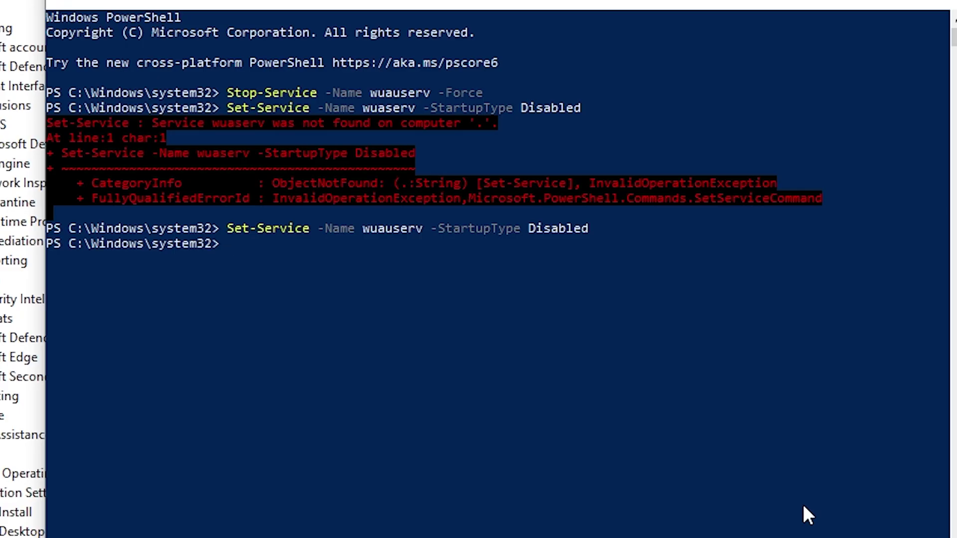
left_click(944, 4)
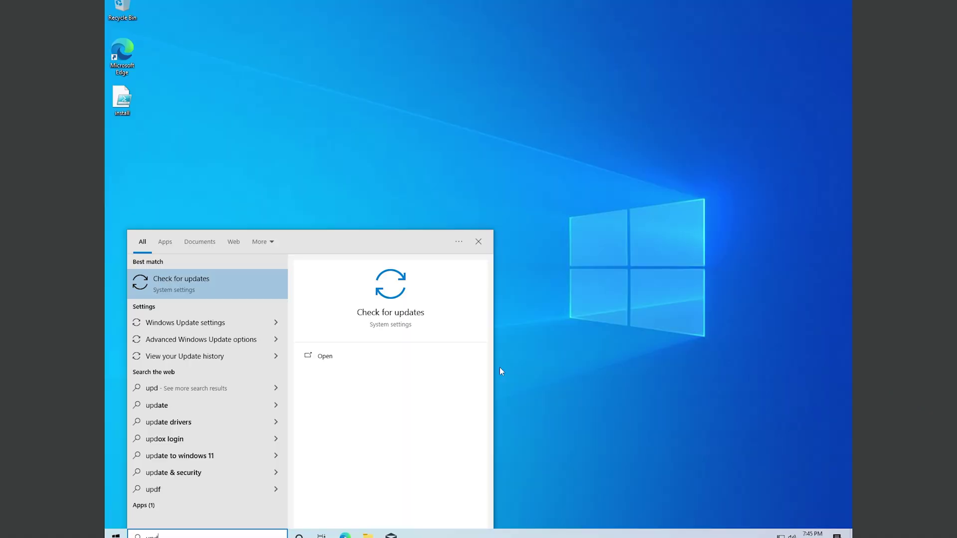
Check the Windows Update settings page, which warns the device is not up to date.
key("Return")
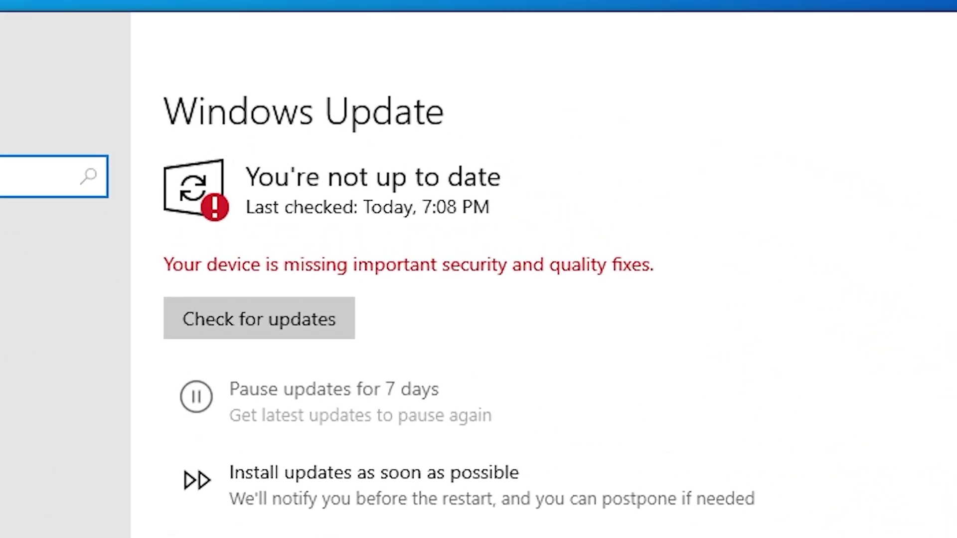
left_click_drag(443, 270, 670, 288)
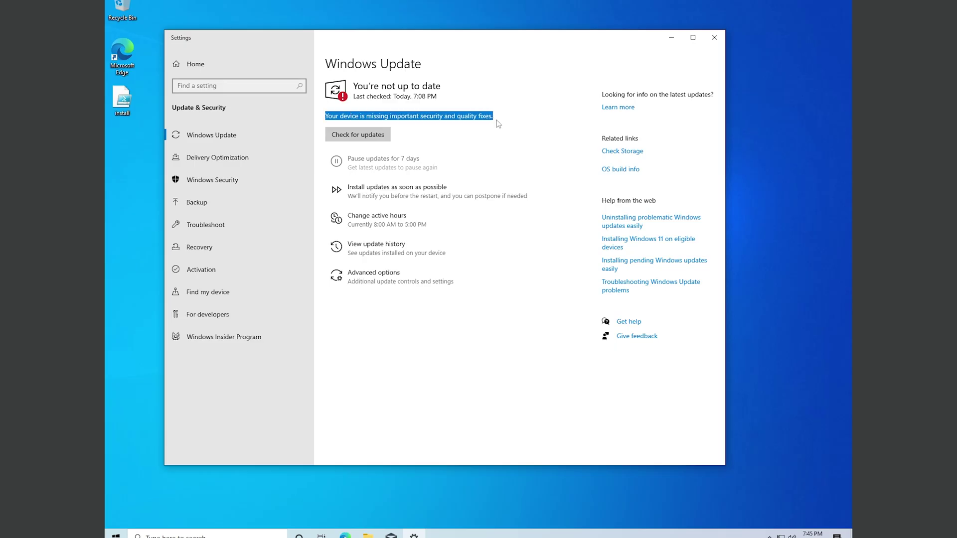
left_click(499, 124)
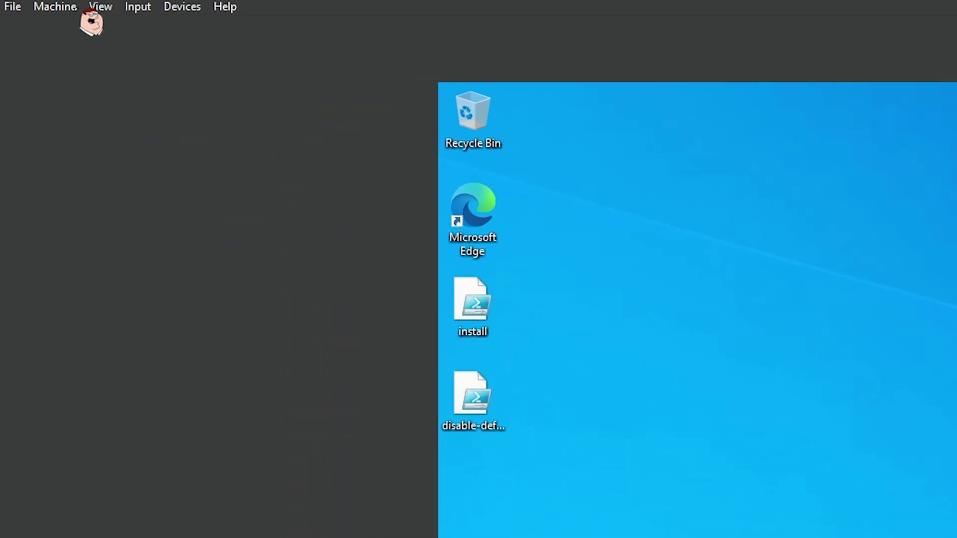
Take a VM snapshot named 'DEFENDER AND UPDATES DISABLED' with description 'FUCKING FINALLY'.
left_click(59, 7)
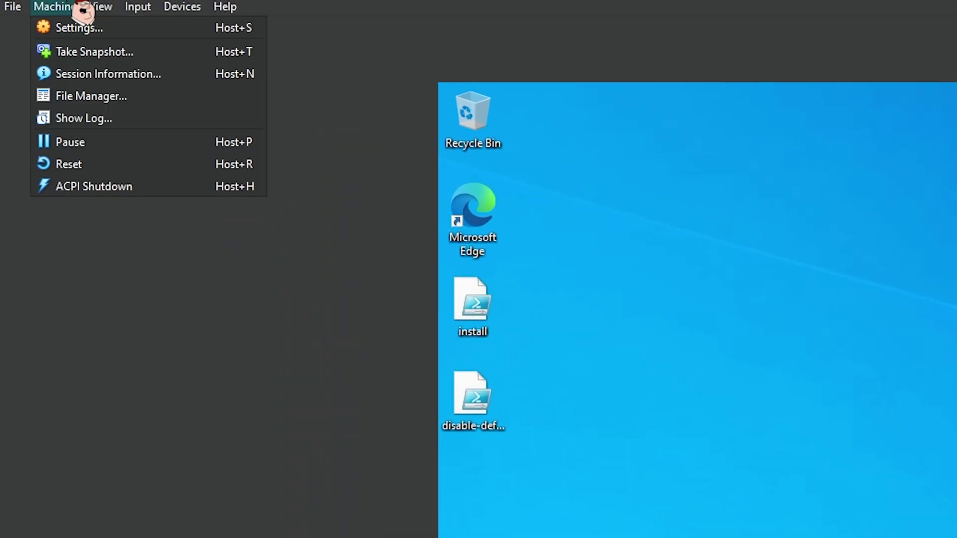
left_click(95, 52)
type("DEFENDER AND UPDATES DISAB")
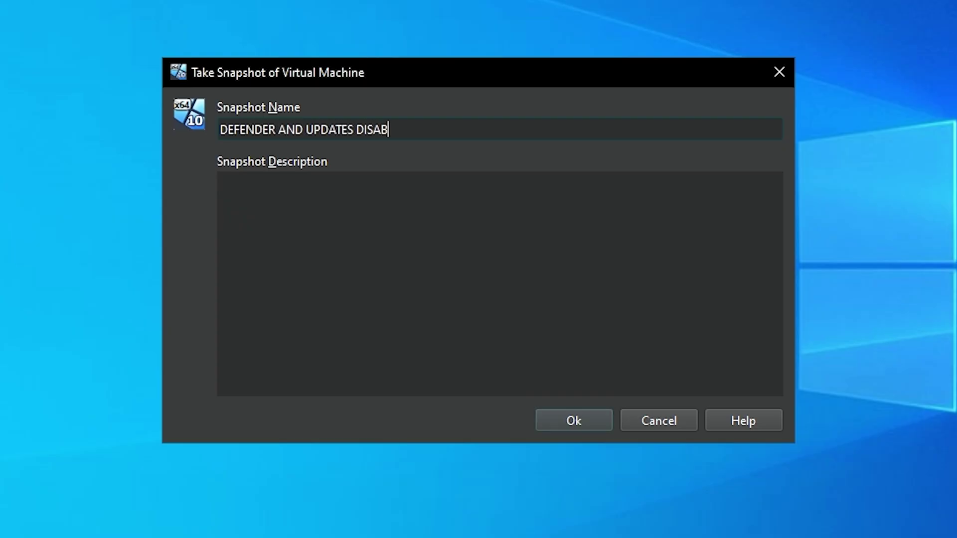
type("LED")
left_click(438, 241)
type("FUCKING FINALLY")
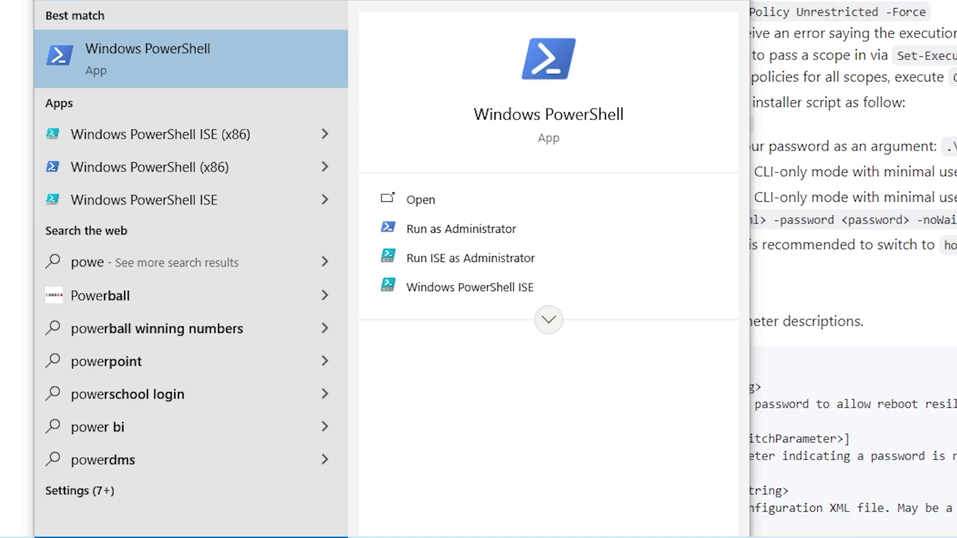
In an elevated PowerShell, run the DownloadFile command saving FLARE-VM's install.ps1 to the Desktop.
left_click(465, 238)
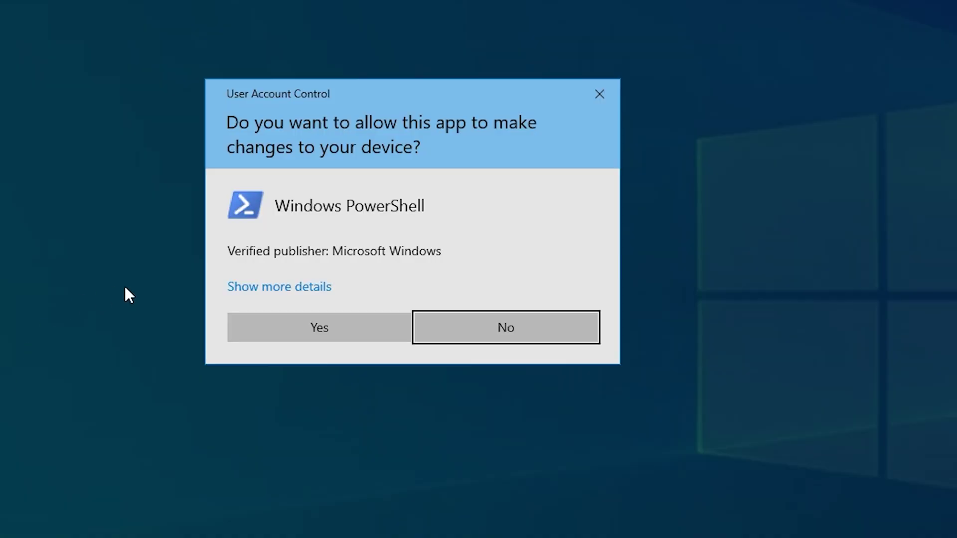
left_click(334, 328)
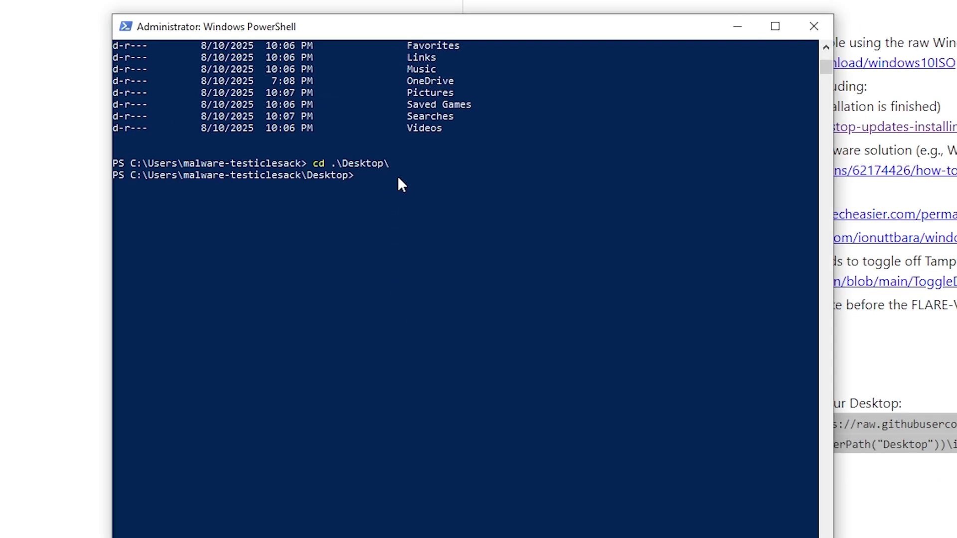
type("(New-Object net.webclient).DownloadFile('https://raw.githubusercontent.com/mandiant/flare-vm/main/install.ps1',\"$([Environment]::GetFolderPath(\"Desktop\"))\\install.ps1\")")
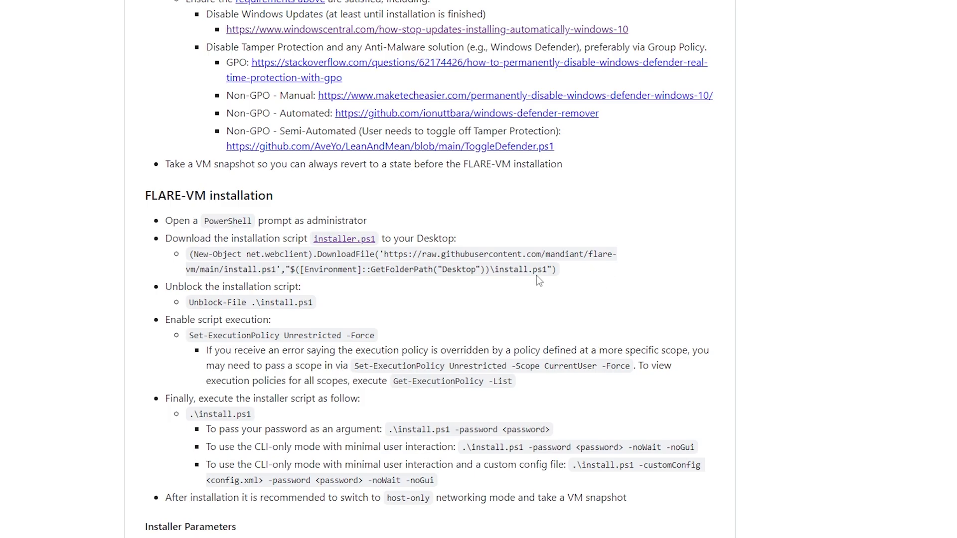
left_click_drag(557, 271, 190, 254)
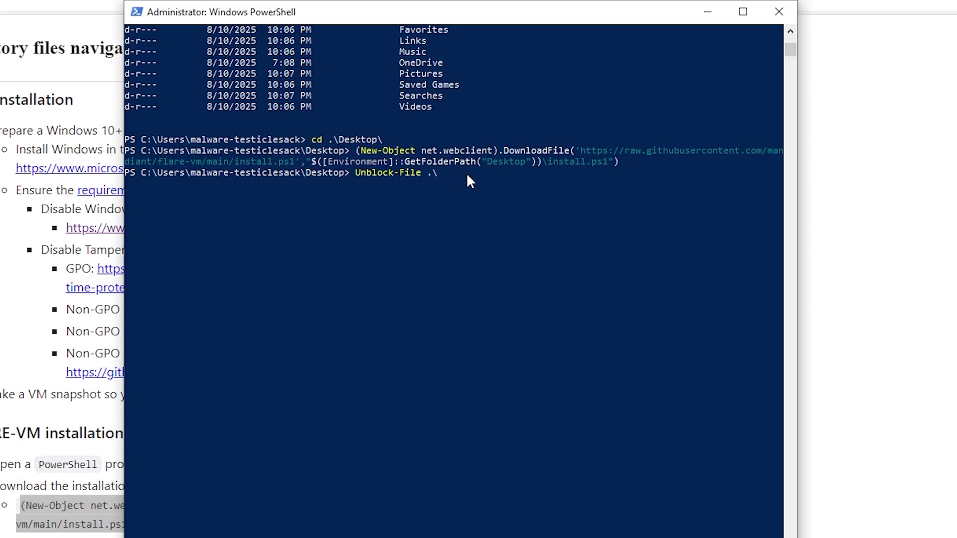
Unblock install.ps1 and set the execution policy to Unrestricted with -Force.
type("install.ps1")
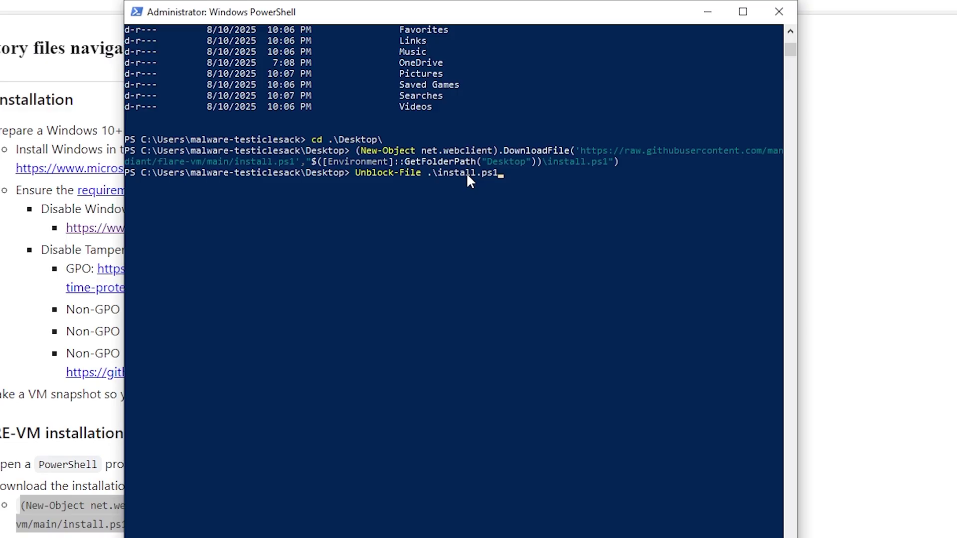
key("Return")
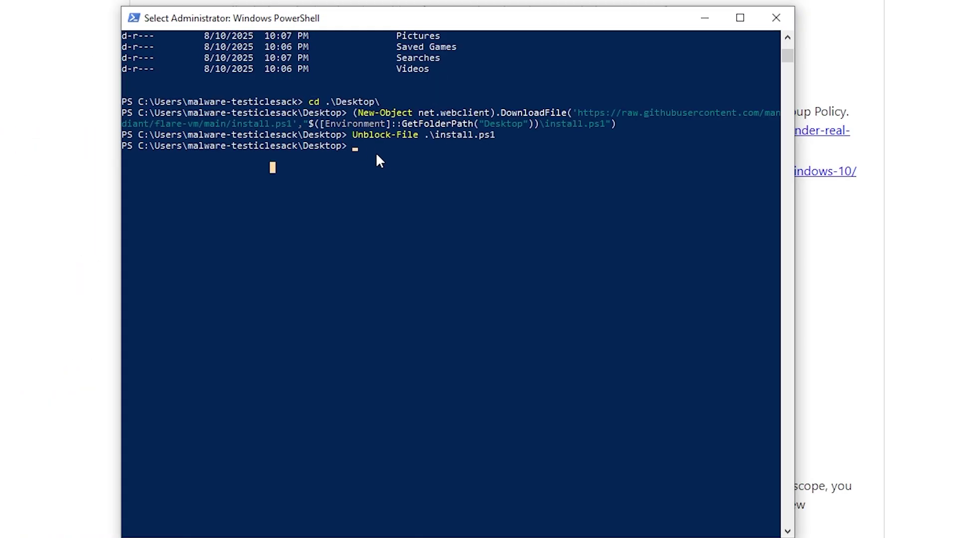
right_click(443, 172)
key("Return")
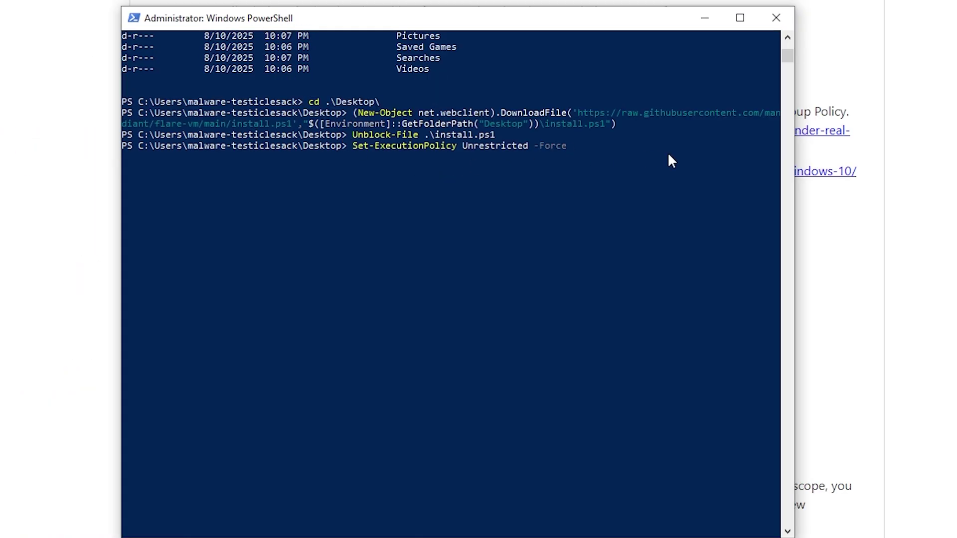
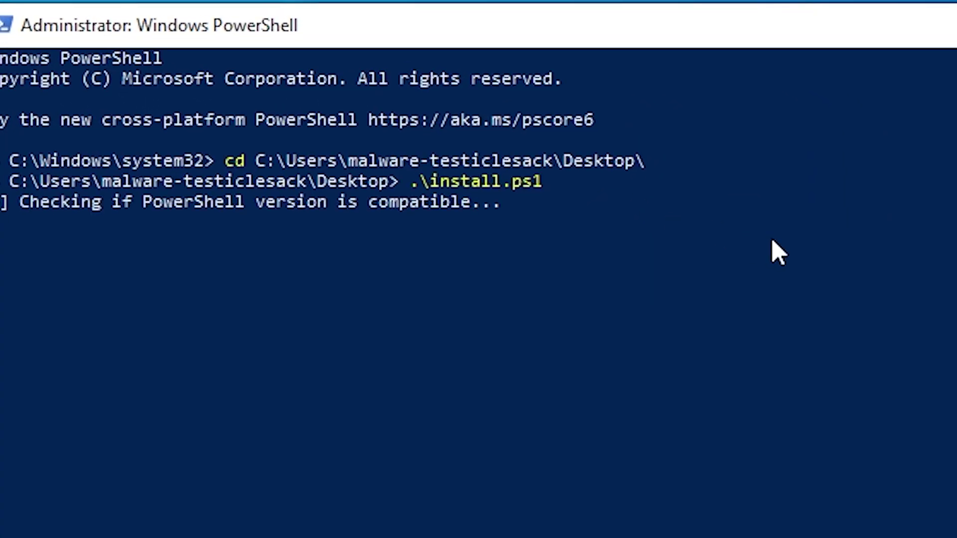
Run install.ps1 and answer y to the untested-Windows and snapshot-taken confirmation prompts.
type("y")
key("Return")
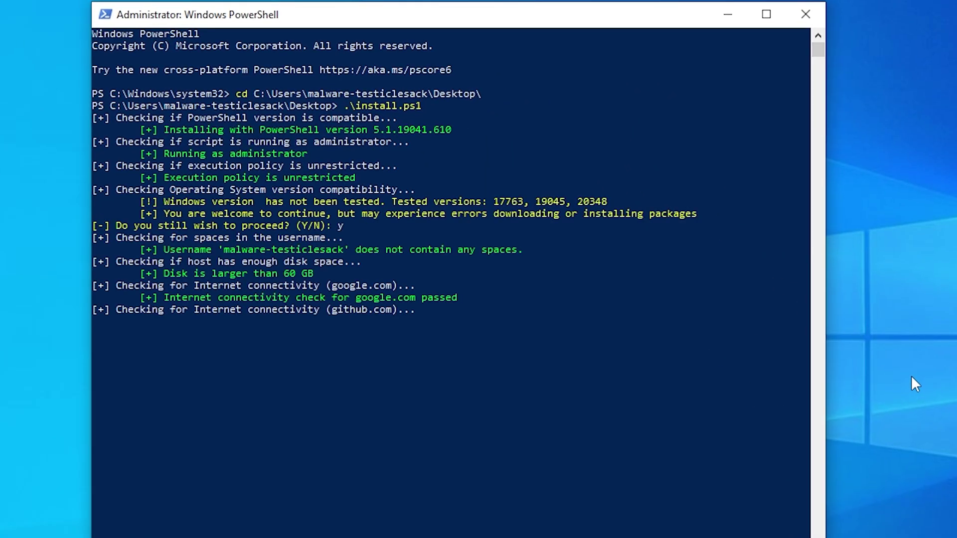
type("y")
key("Return")
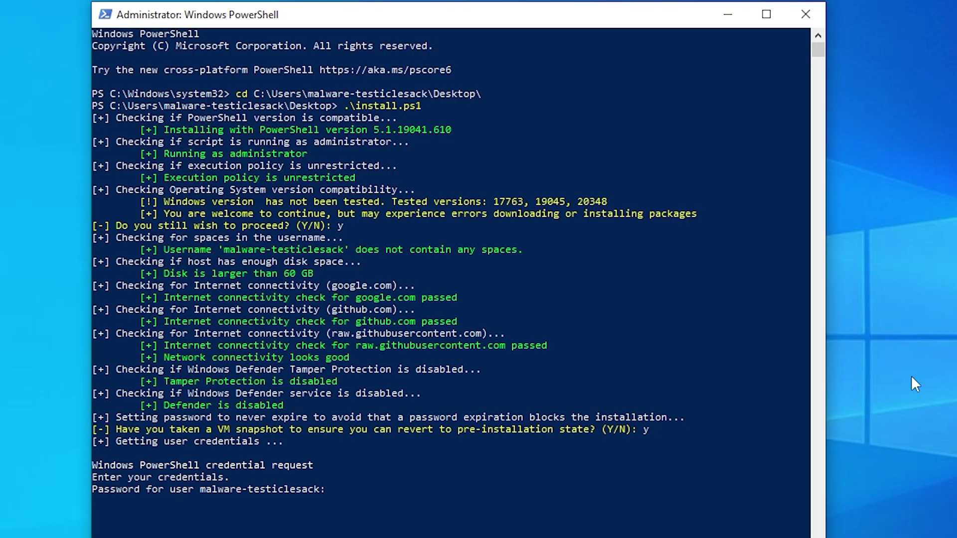
key("Return")
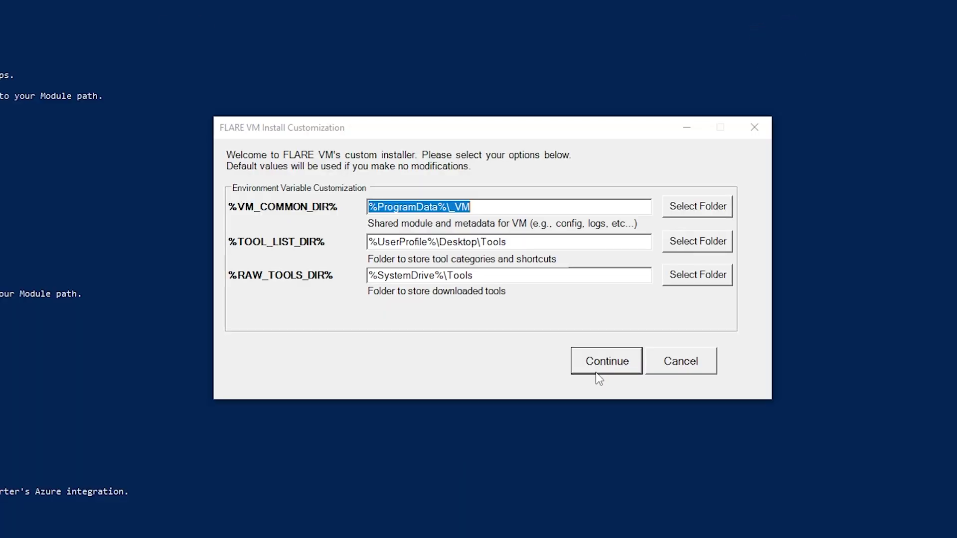
Keep the default environment folders, select all FLARE-VM packages despite the warning, and start installing.
left_click(594, 368)
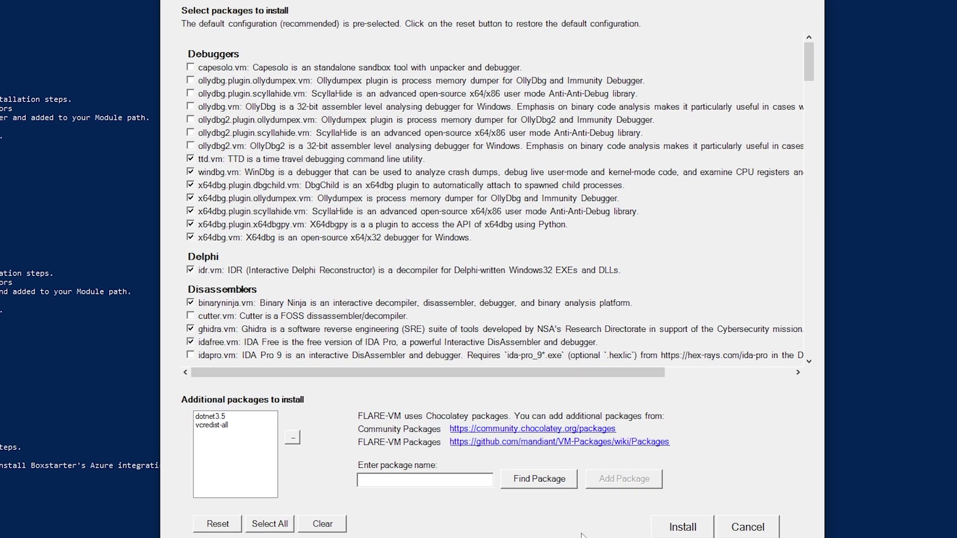
left_click(280, 527)
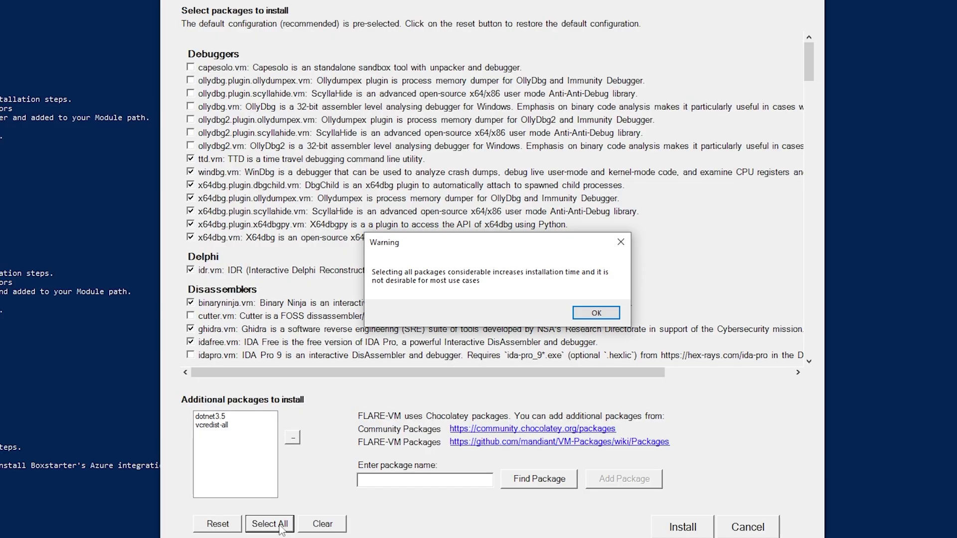
left_click(601, 313)
left_click_drag(808, 59, 719, 512)
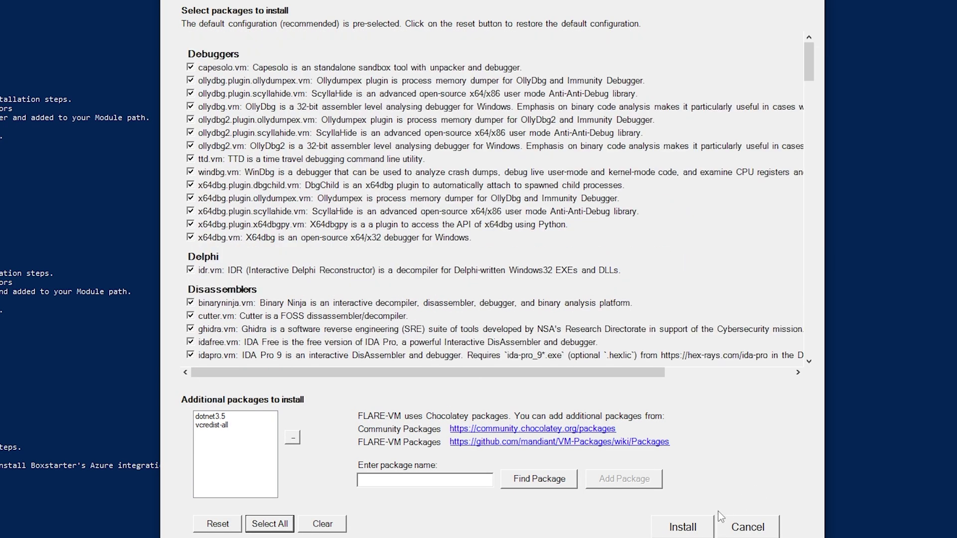
left_click(696, 531)
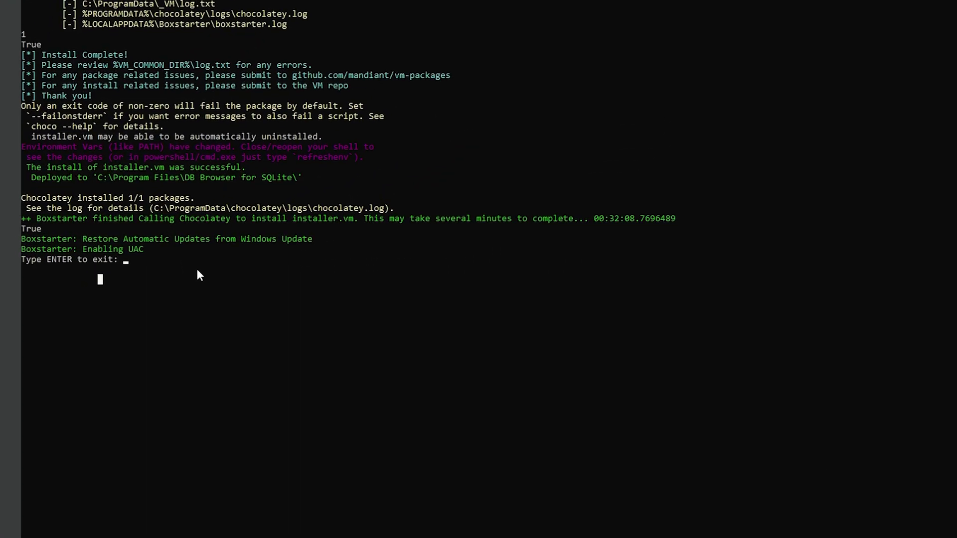
Exit the finished FLARE-VM installer at its 'Type ENTER to exit' prompt.
type("ENTER")
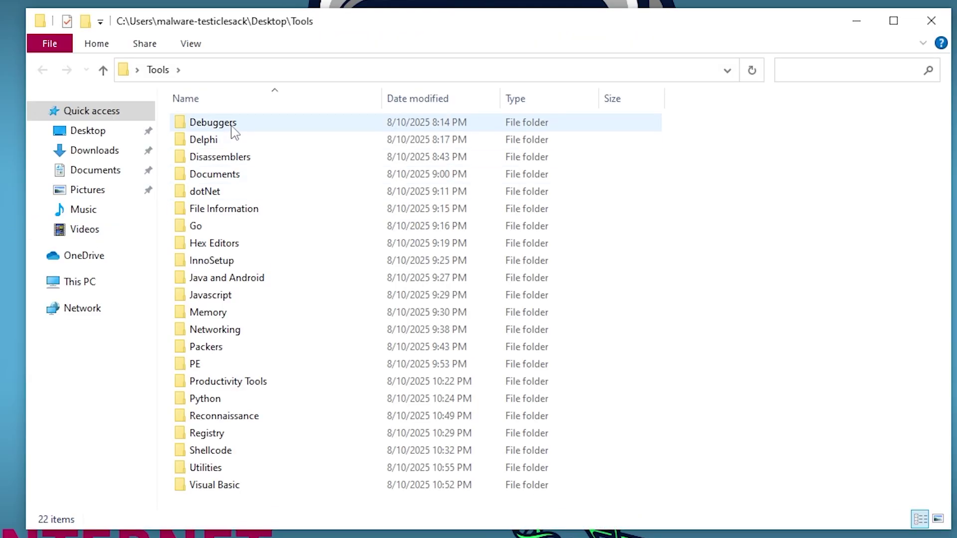
Browse the Debuggers, Disassemblers and Productivity Tools folders, then name the new snapshot 'Flare Installed'.
double_click(232, 130)
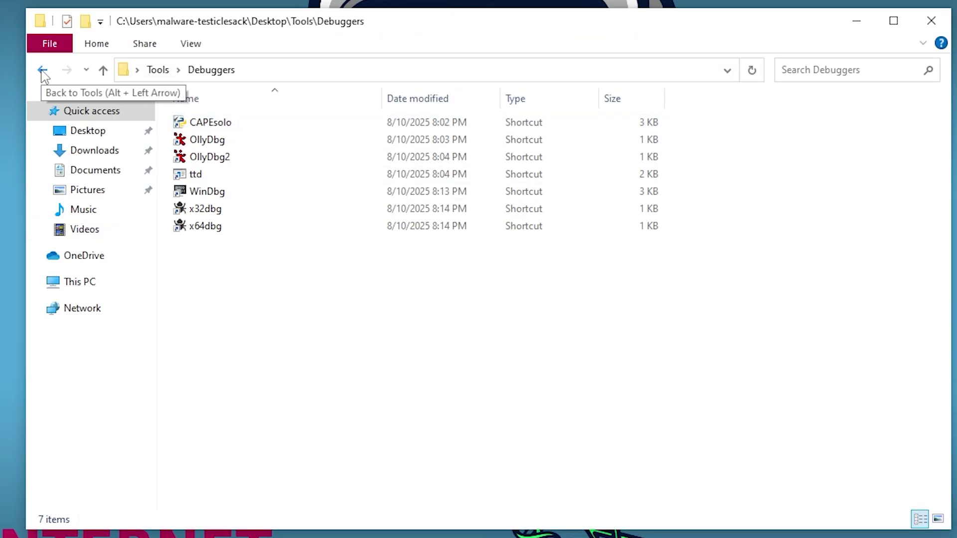
left_click(42, 71)
double_click(252, 158)
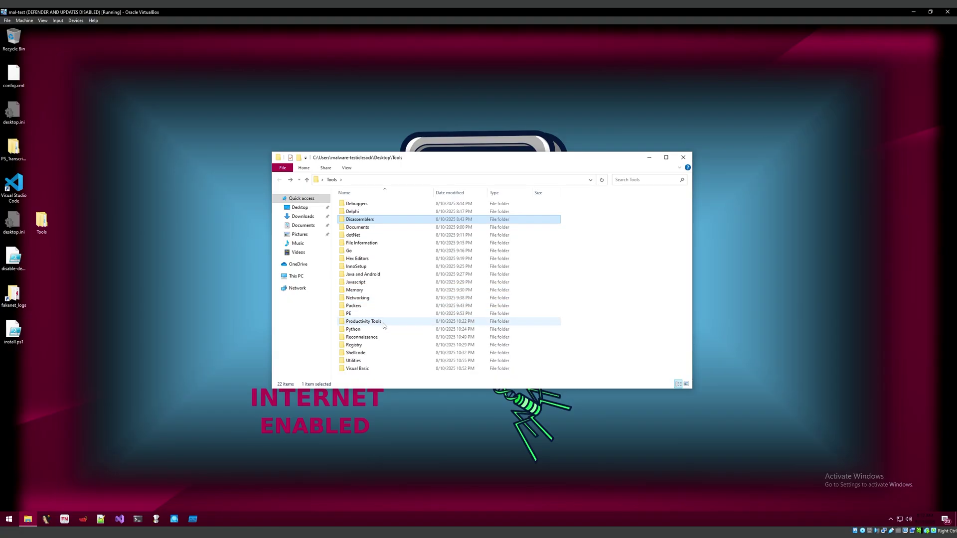
double_click(384, 324)
key("alt+Left")
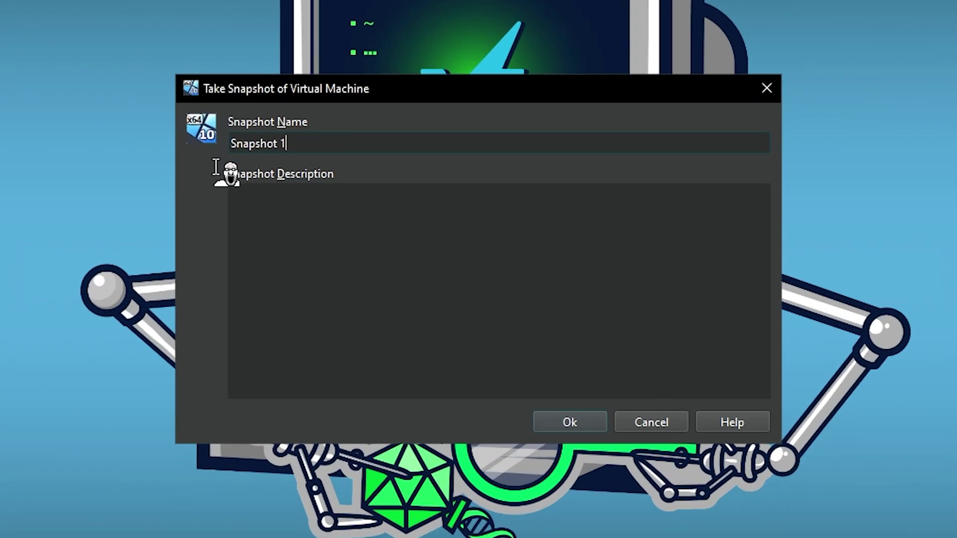
type("Flare Installed")
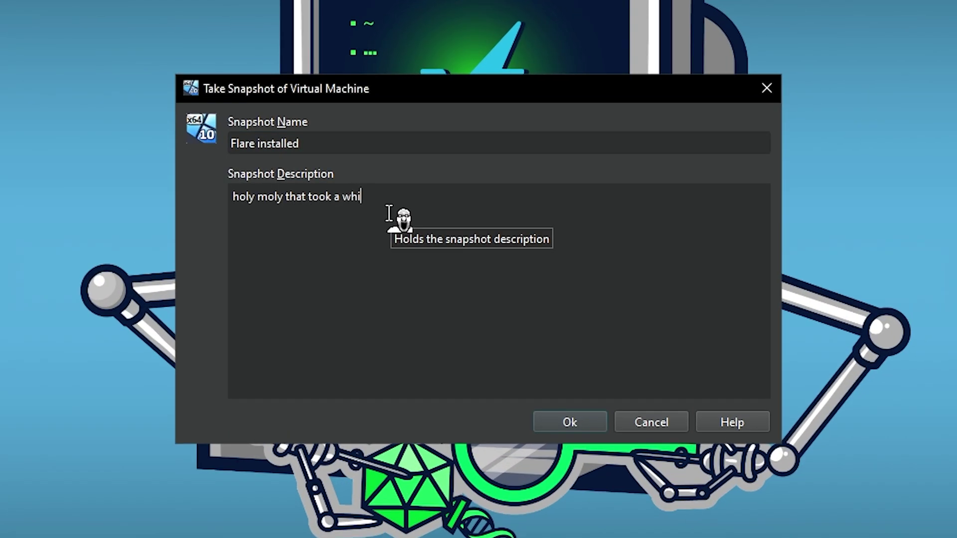
type("le")
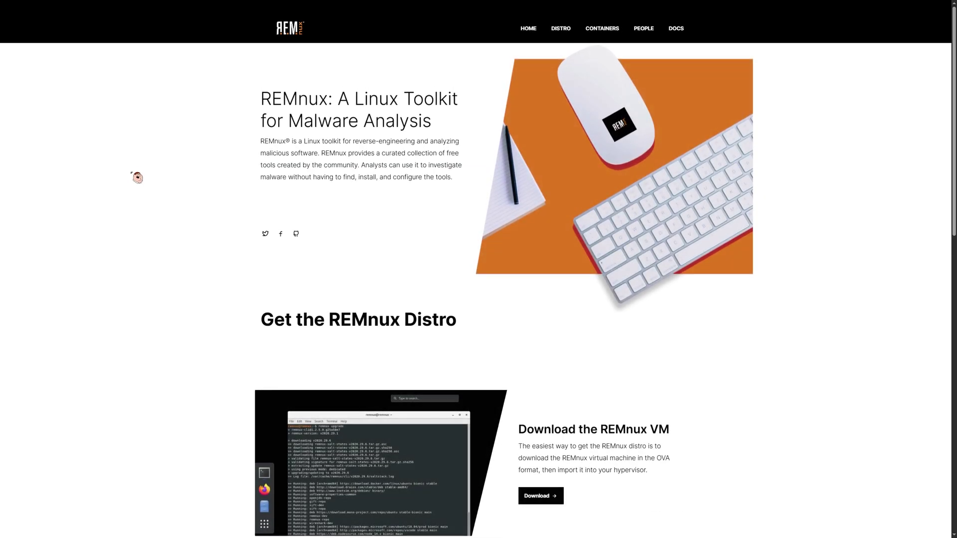
Download the REMnux VirtualBox OVA from the Box mirror on the REMnux docs page.
scroll(326, 363, "down", 3)
left_click(534, 385)
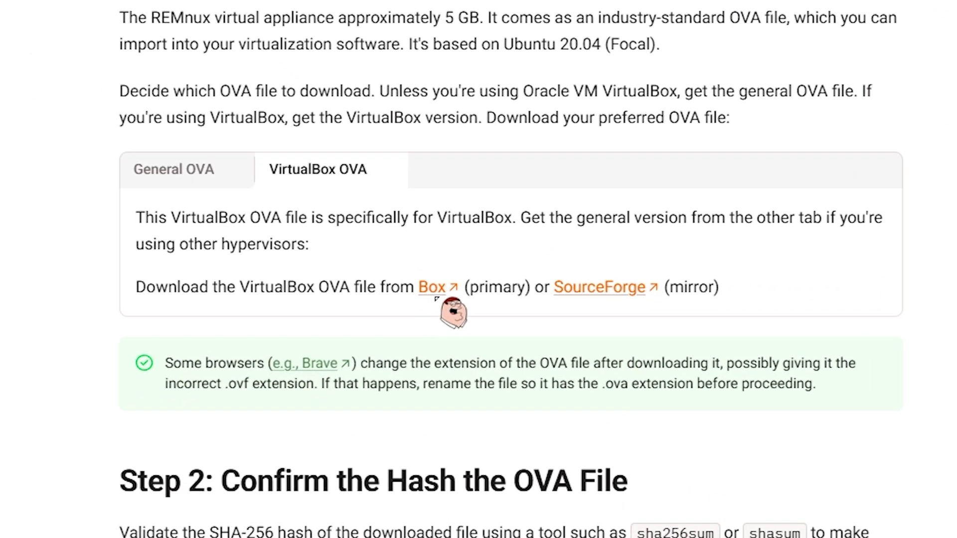
left_click(451, 290)
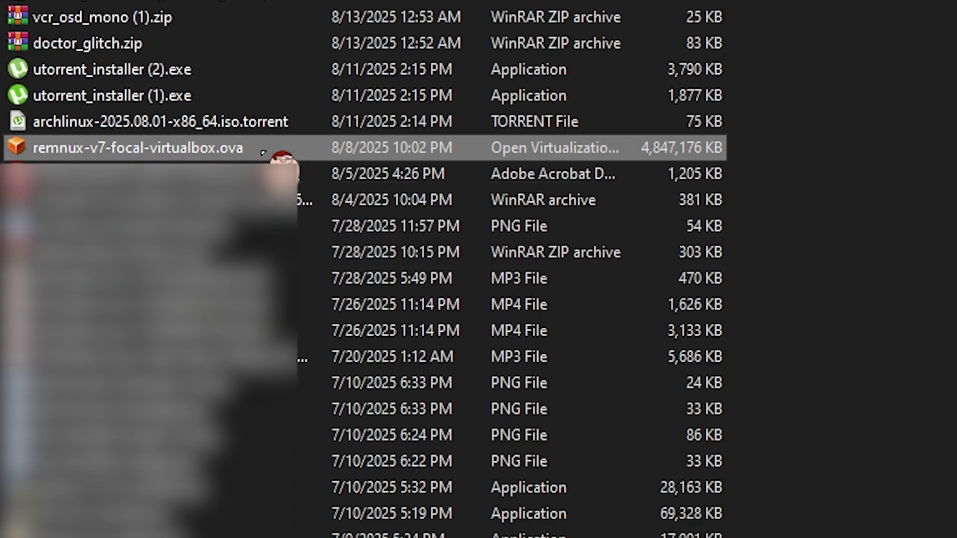
Open remnux-v7-focal-virtualbox.ova with VirtualBox via its context menu's Open with option.
right_click(263, 152)
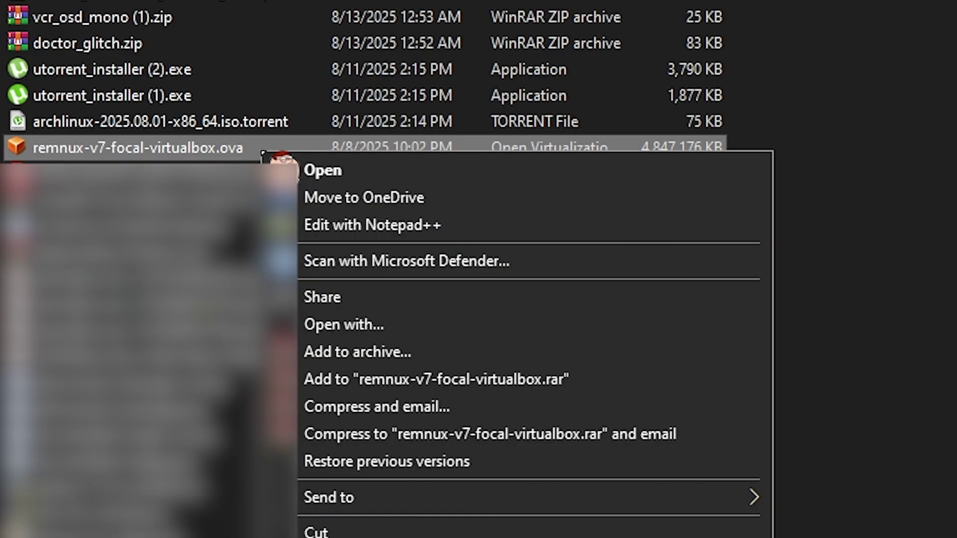
left_click(407, 324)
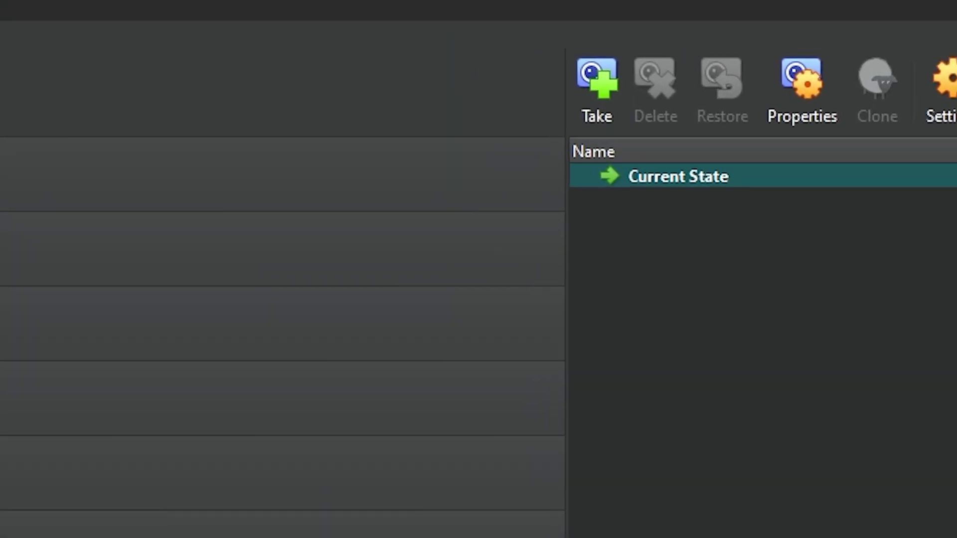
Set the host-only DHCP server's lower and upper address bounds to 10.0.0.x values, then open mal-test's settings.
mouse_move(288, 12)
left_click(557, 92)
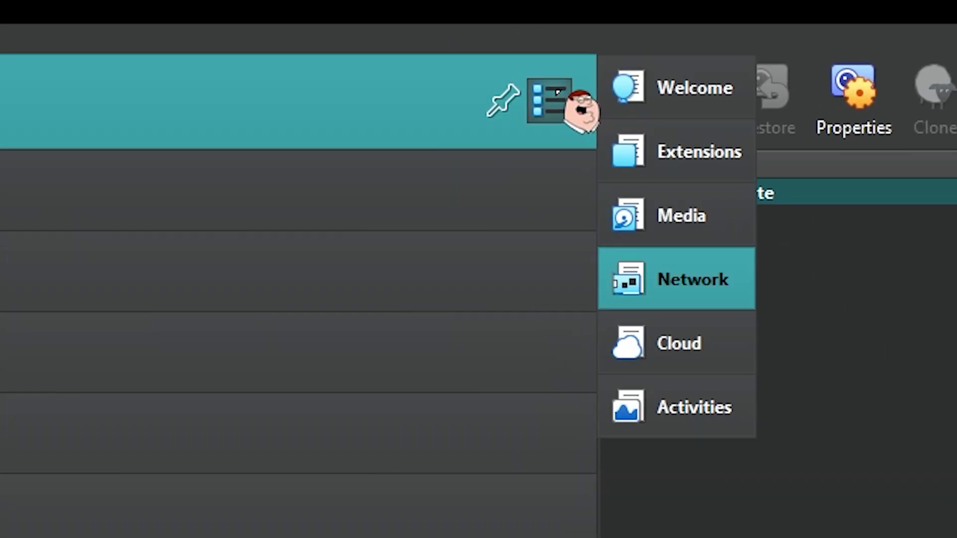
left_click(698, 282)
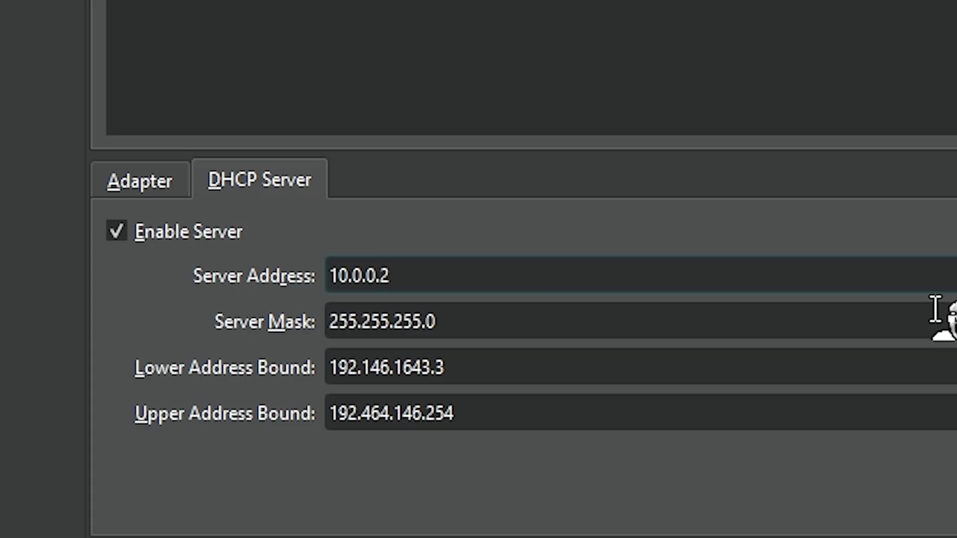
left_click_drag(534, 372, 243, 364)
type("10.0.0")
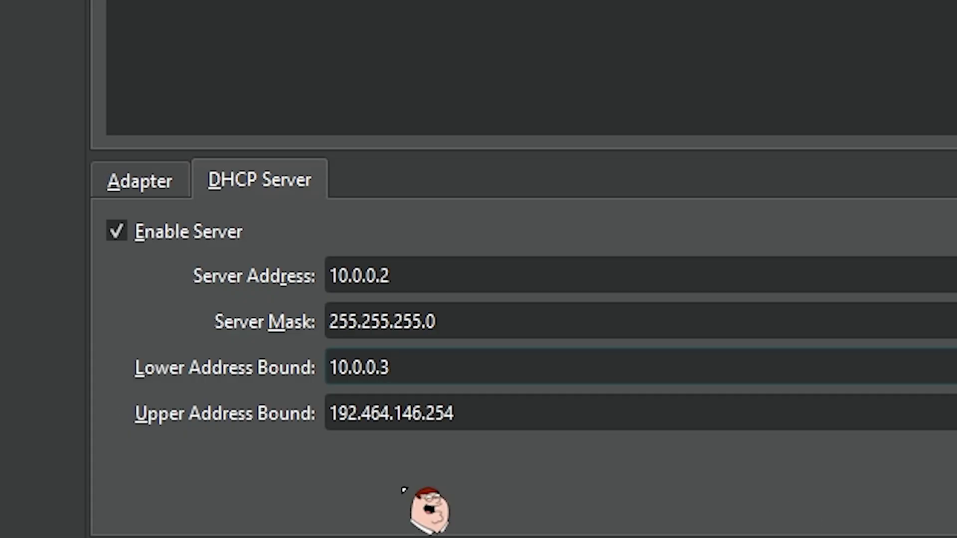
left_click_drag(455, 413, 125, 412)
type("10.0.0.25")
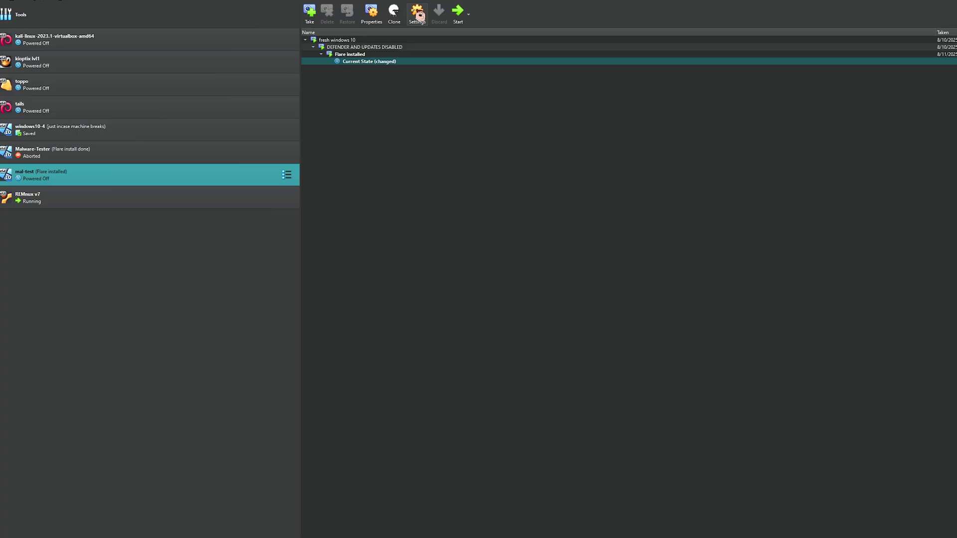
left_click(418, 13)
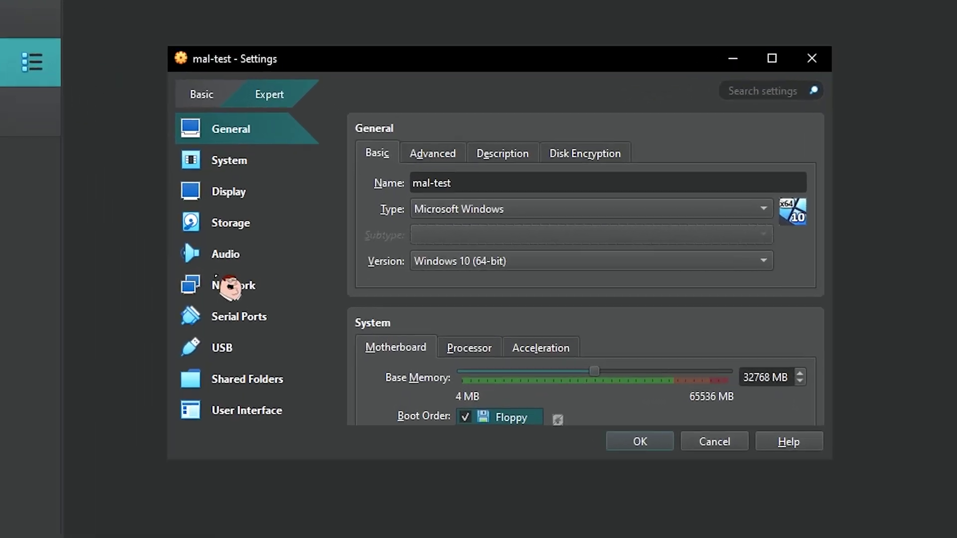
Attach mal-test's Adapter 1 to Host-only Adapter 'VirtualBox Host-Only Ethernet Adapter #2'.
left_click(229, 286)
left_click(532, 210)
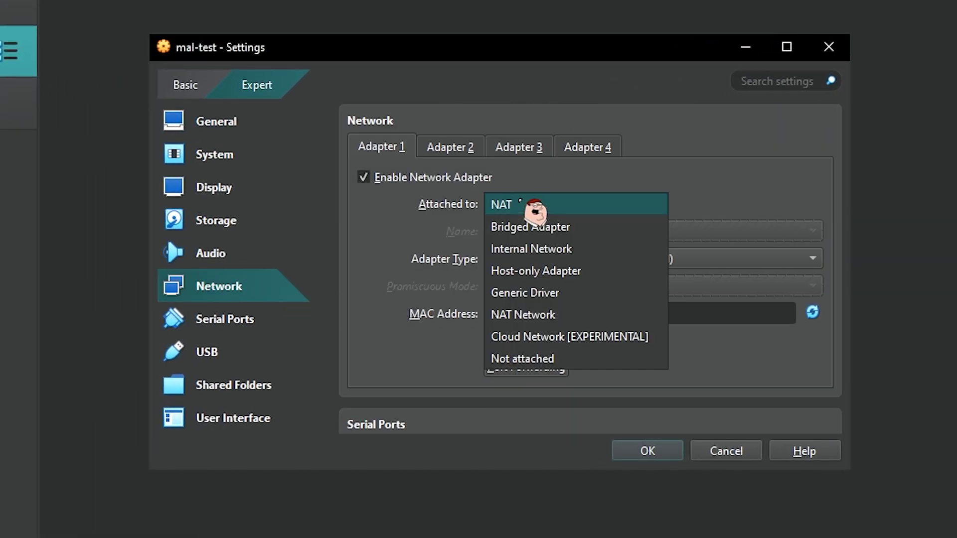
left_click(456, 238)
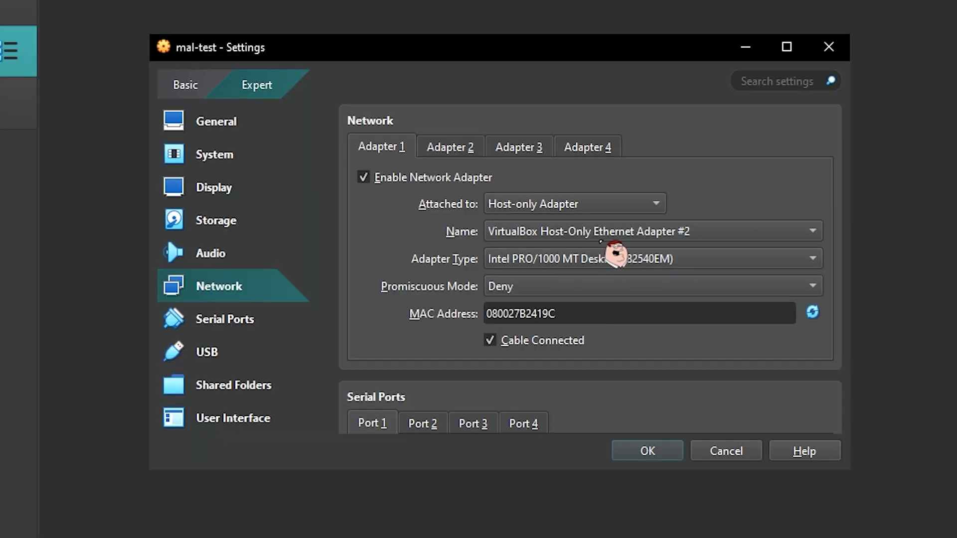
left_click(623, 232)
left_click(659, 235)
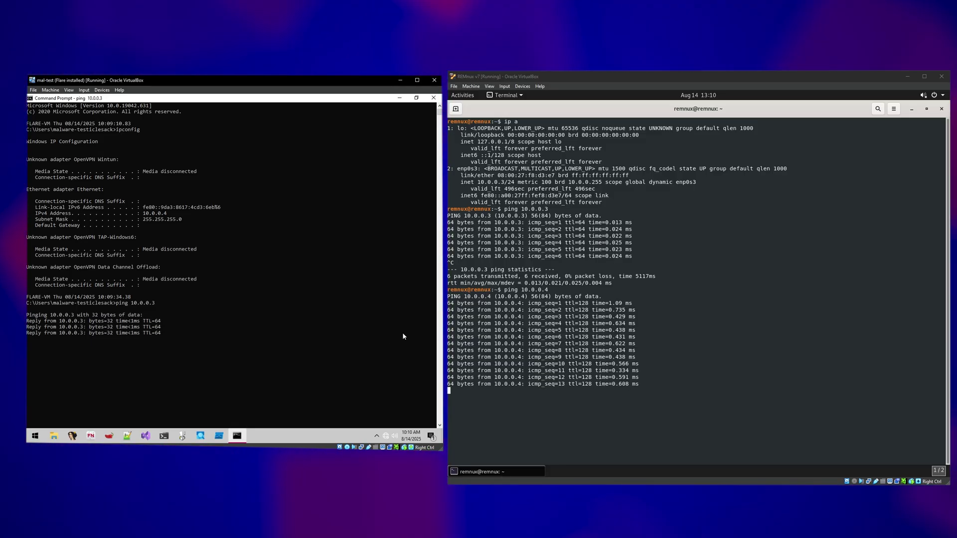
Ping between FLARE-VM (10.0.0.4) and REMnux (10.0.0.3), stopping the REMnux ping with Ctrl+C.
left_click(178, 399)
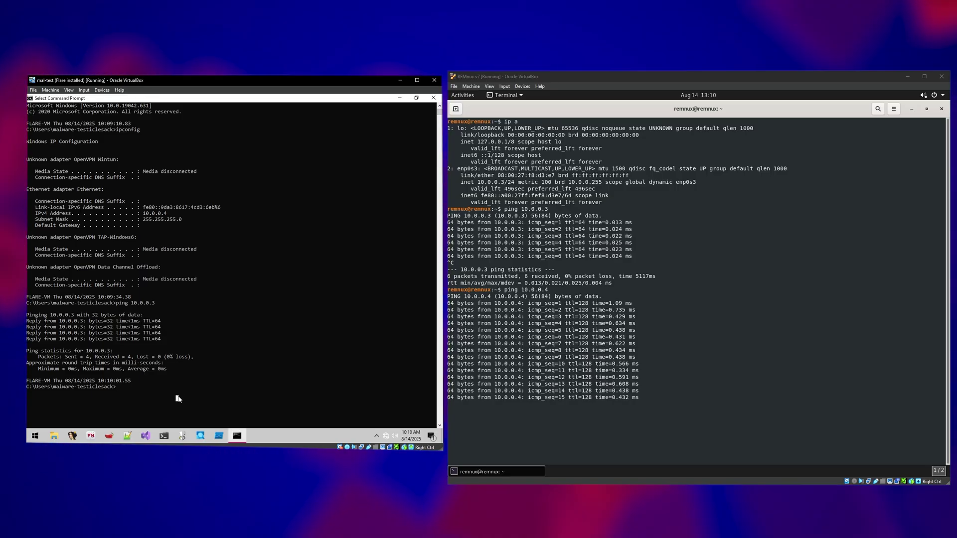
left_click(544, 396)
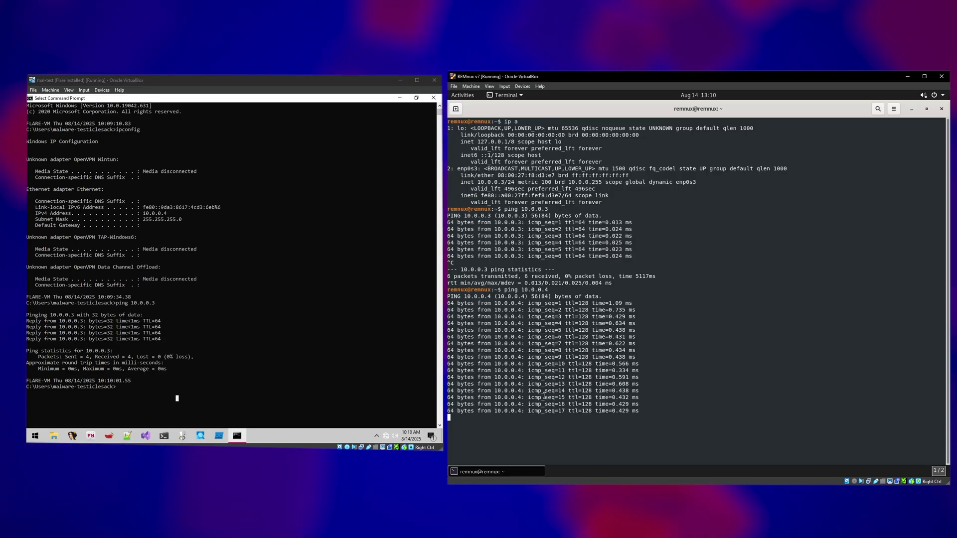
key("ctrl+c")
scroll(238, 381, "down", 2)
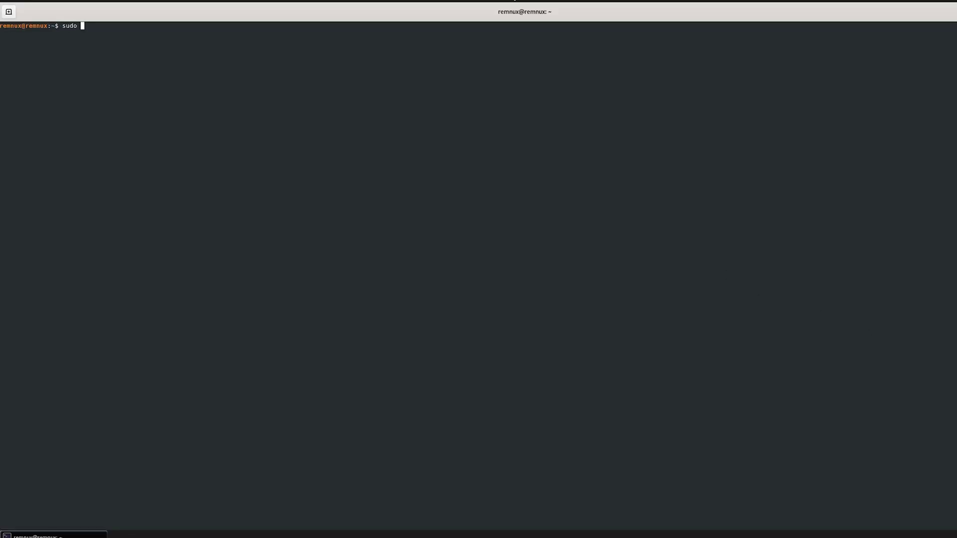
Open /etc/inetsim/inetsim.conf in nano with sudo.
type("nano ")
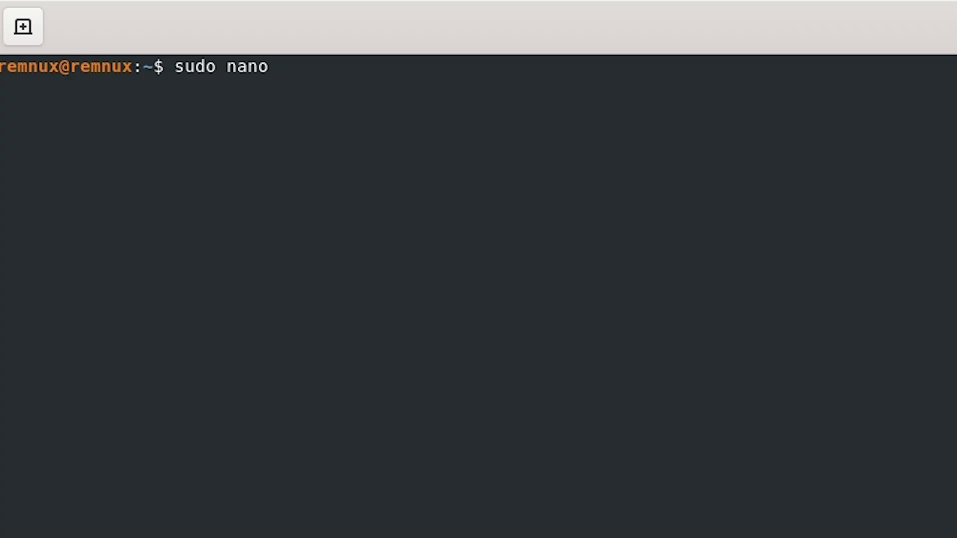
type("/etc/inetsi")
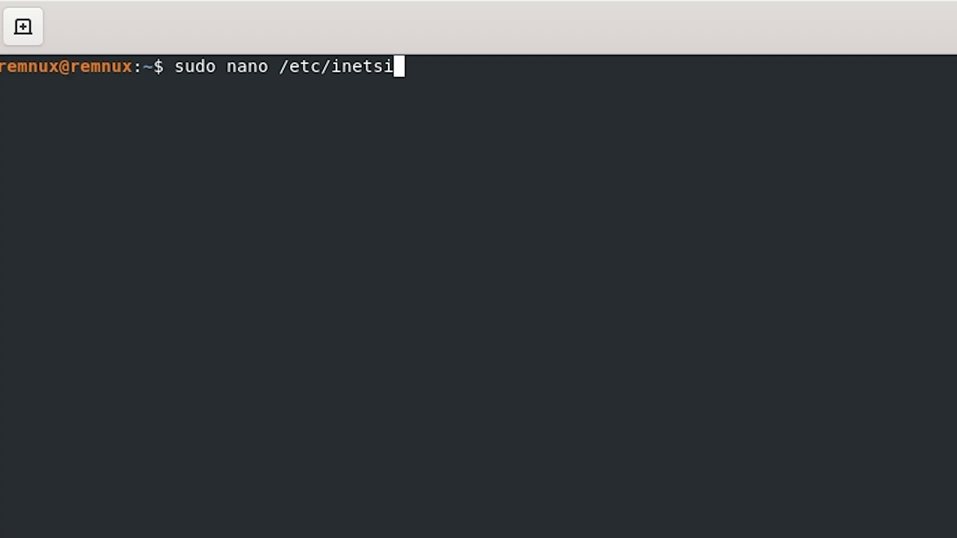
key("BackSpace")
type("m")
key("BackSpace")
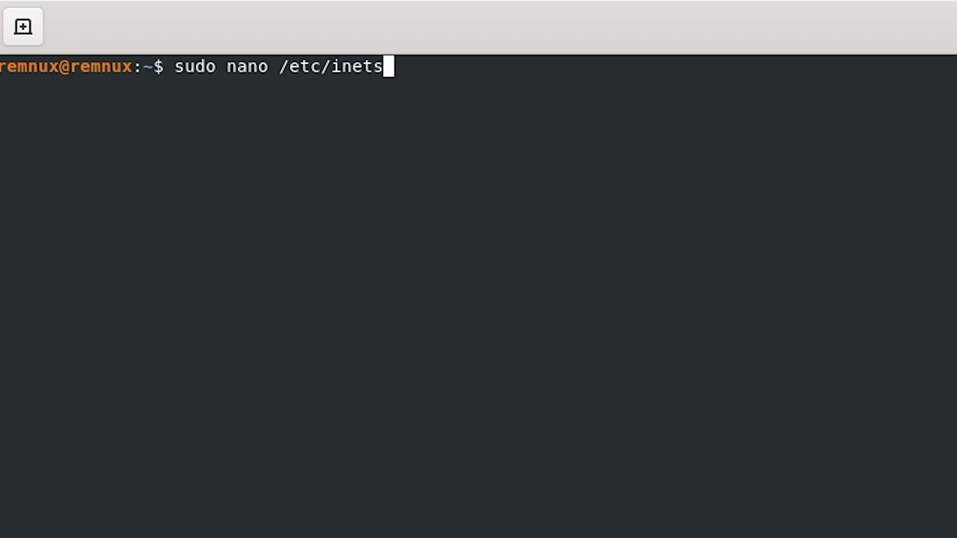
type("im/")
type("ine")
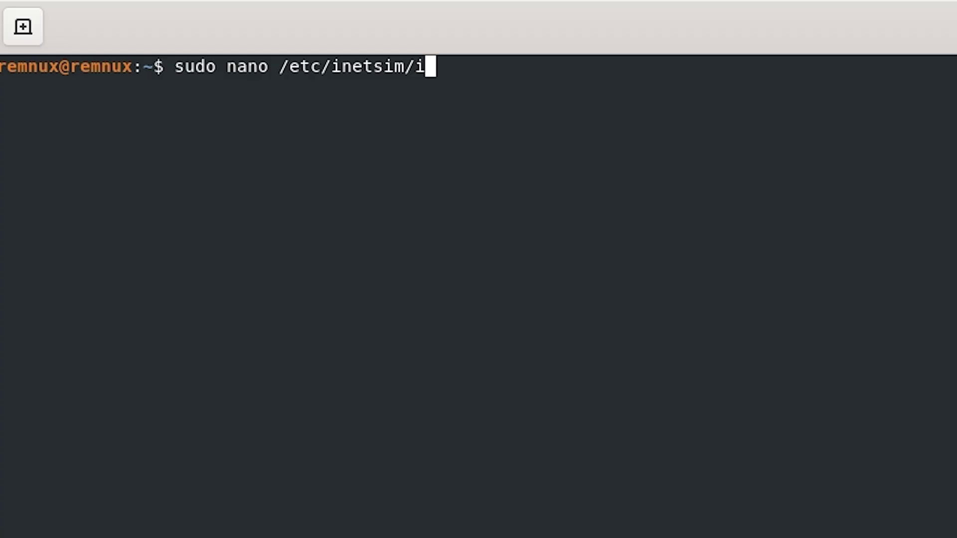
key("Tab")
key("Return")
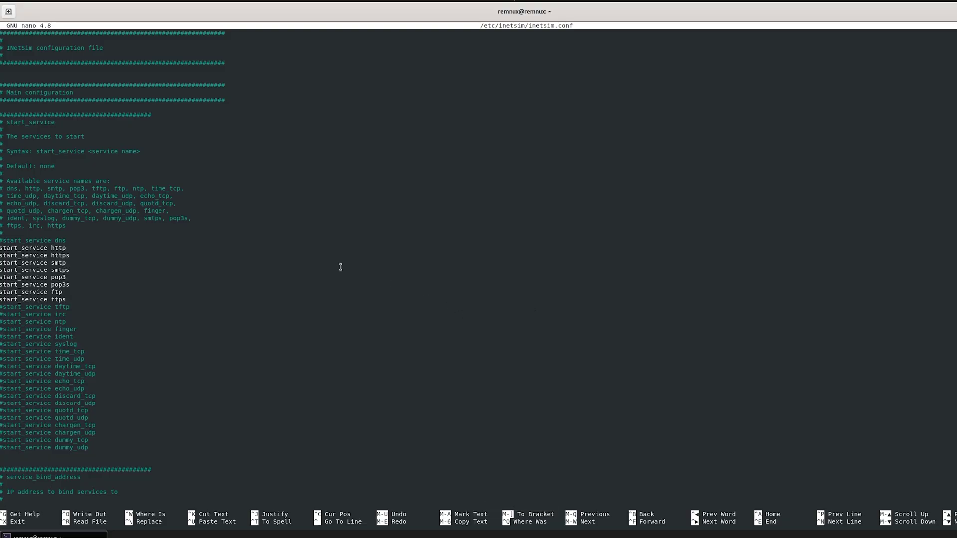
Uncomment start_service dns and service_bind_address in inetsim.conf, setting the bind address to 0.0.0.0.
key("Up")
key("Up")
key("Up")
key("Up")
key("Up")
key("Up")
key("Up")
key("Up")
key("Up")
key("Up")
key("Up")
key("Up")
key("Up")
key("Up")
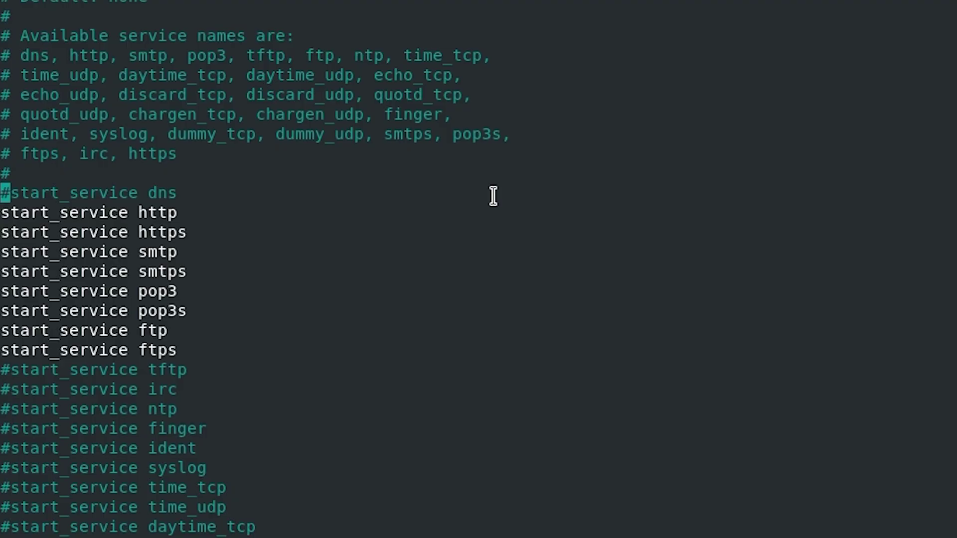
key("Delete")
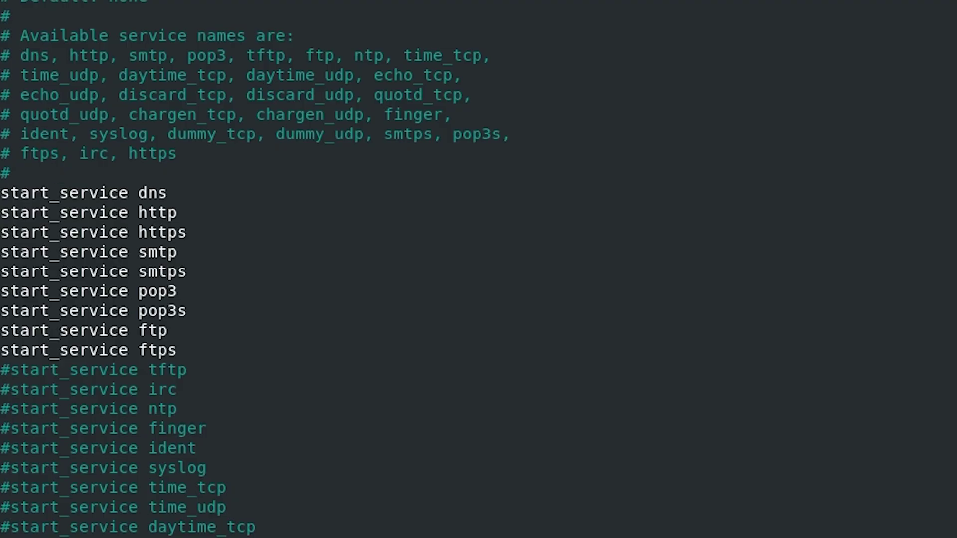
key("Down")
key("Down")
key("Down")
key("Down")
key("Down")
key("Down")
key("Down")
key("Down")
key("Down")
key("Down")
key("Down")
key("Down")
key("Down")
key("Down")
key("Down")
key("Down")
key("Down")
key("Down")
key("Down")
key("Down")
key("Down")
key("Down")
key("Down")
key("Down")
key("Delete")
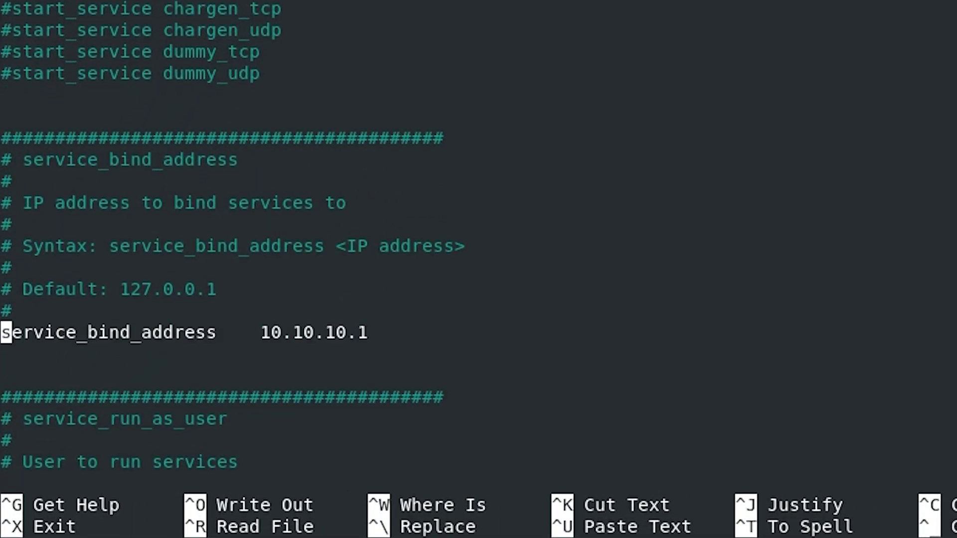
key("Right")
key("Right")
key("Right")
key("Right")
key("Right")
key("Right")
key("Right")
key("Right")
key("Right")
key("Right")
key("Right")
key("Right")
key("Right")
key("Right")
key("Right")
key("Right")
key("Right")
key("Right")
key("Right")
key("Right")
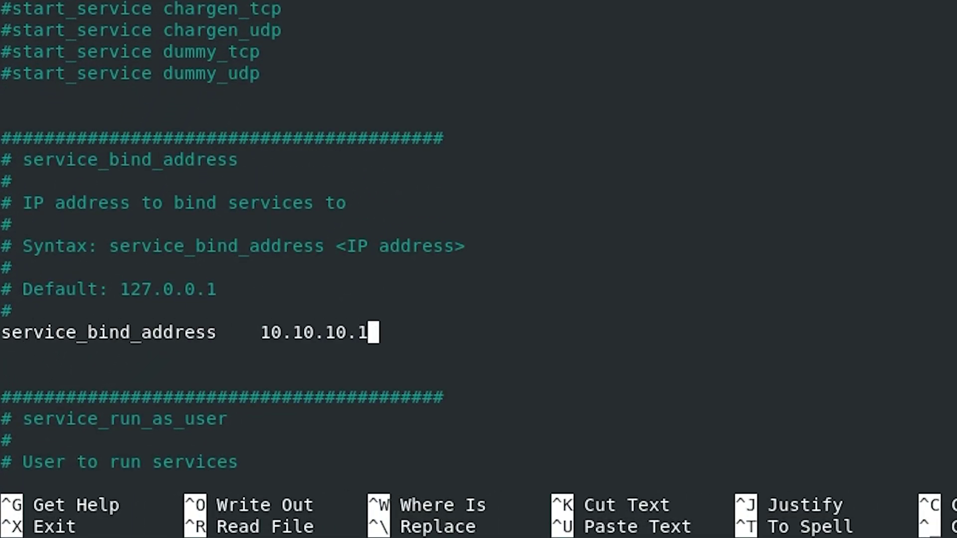
key("BackSpace")
key("BackSpace")
key("BackSpace")
key("BackSpace")
key("BackSpace")
key("BackSpace")
key("BackSpace")
key("BackSpace")
key("BackSpace")
key("BackSpace")
type("0./")
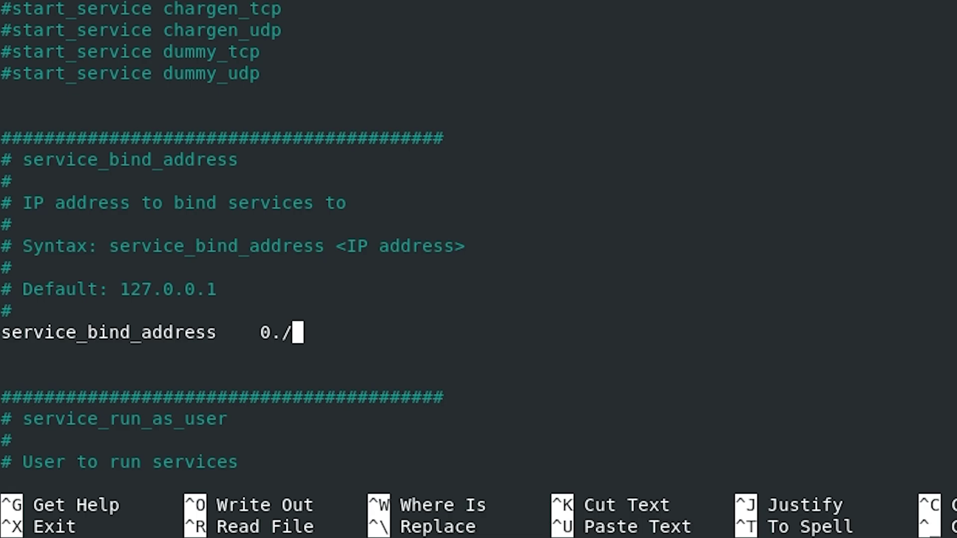
key("BackSpace")
type("0.0.0")
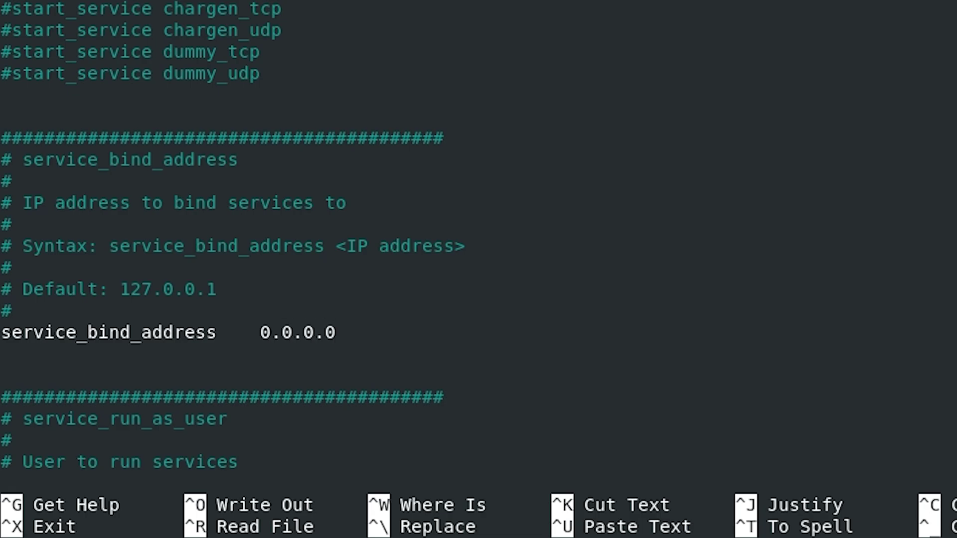
Uncomment the dns_default_ip setting further down in inetsim.conf.
key("Down")
key("Down")
key("Down")
key("Down")
key("Down")
key("Down")
key("Down")
key("Down")
key("Down")
key("Down")
key("Down")
key("Down")
key("Down")
key("Down")
key("Down")
key("Down")
key("Down")
key("Down")
key("Down")
key("Down")
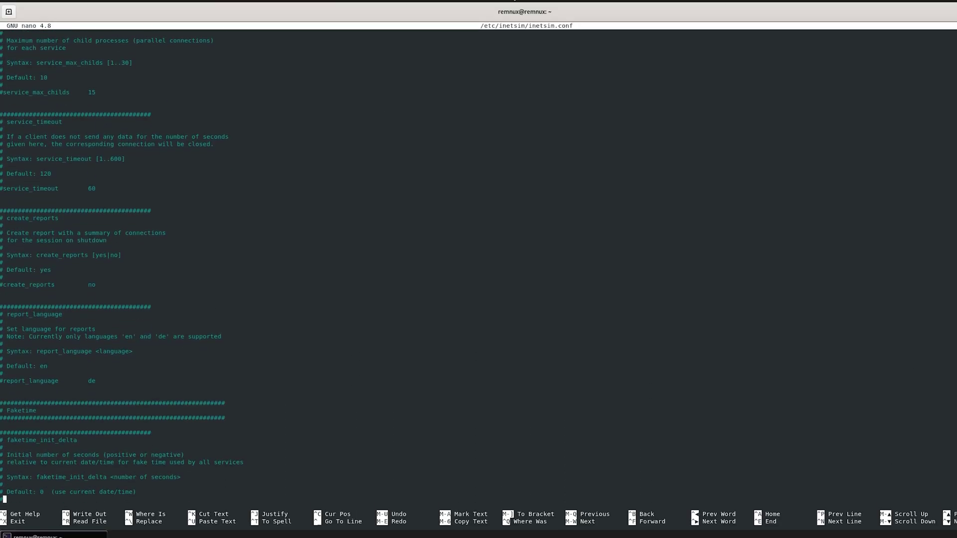
key("Down")
key("Down")
key("Down")
key("Down")
key("Down")
key("Down")
key("Down")
key("Down")
key("Down")
key("Down")
key("Down")
key("Down")
key("Down")
key("Down")
key("Down")
key("Down")
key("Down")
key("Down")
key("Down")
key("Down")
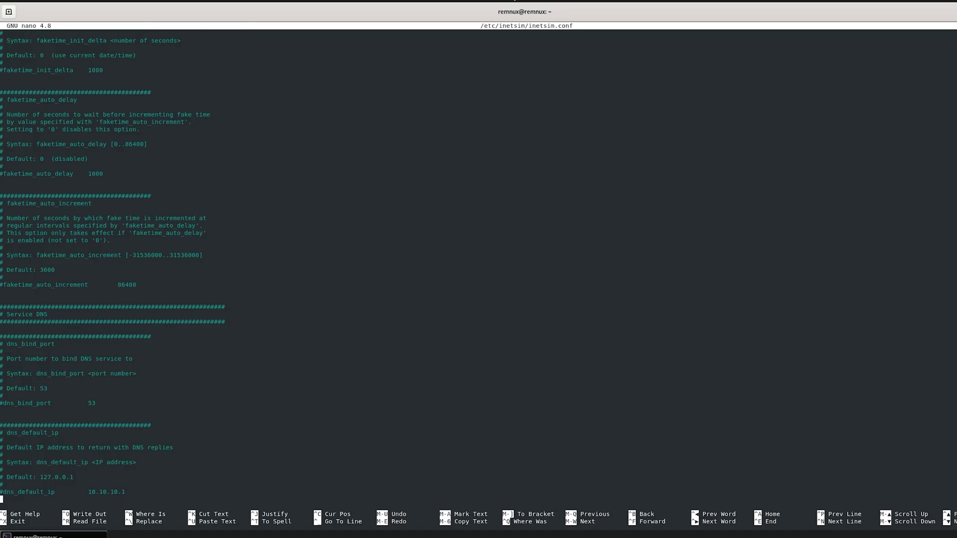
key("Down")
key("Down")
key("Down")
key("Down")
key("Down")
key("Down")
key("Down")
key("Down")
key("Down")
key("Down")
key("Down")
key("Down")
key("Down")
key("Down")
key("Down")
key("Up")
key("Up")
key("Up")
key("Up")
key("Up")
key("Up")
key("Up")
key("Up")
key("Up")
key("Up")
key("Up")
key("Up")
key("Up")
key("Up")
key("Up")
key("Up")
key("Delete")
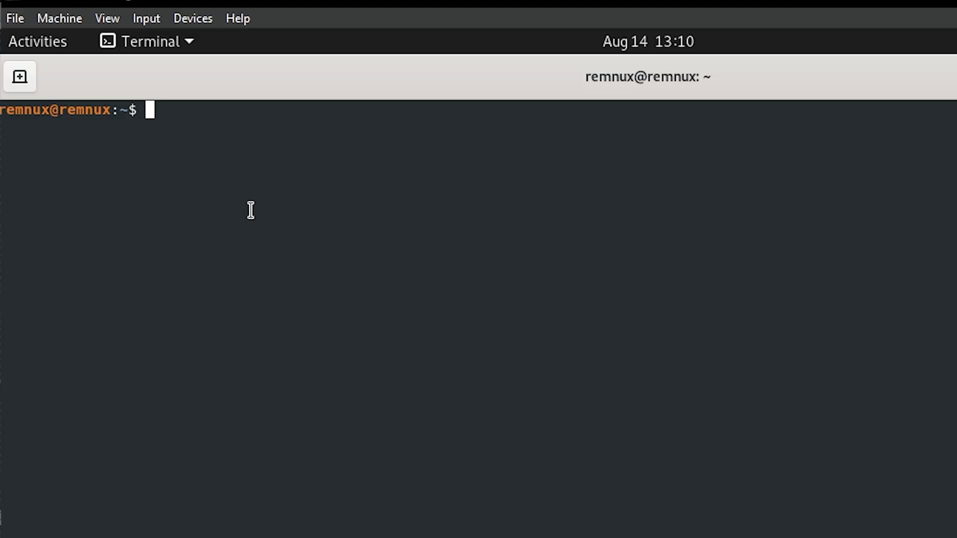
Run ip a to find REMnux's address, 10.0.0.3, for dns_default_ip.
type("ip a")
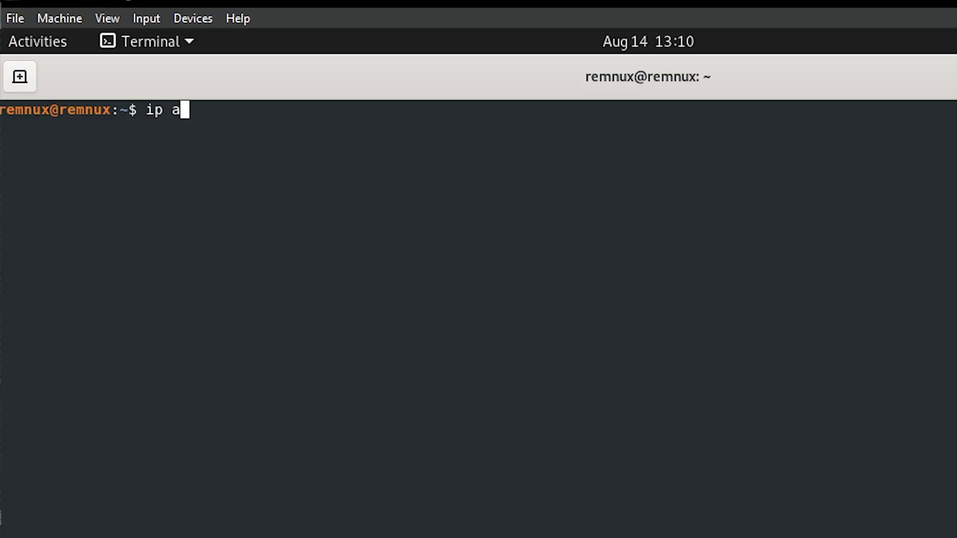
key("Return")
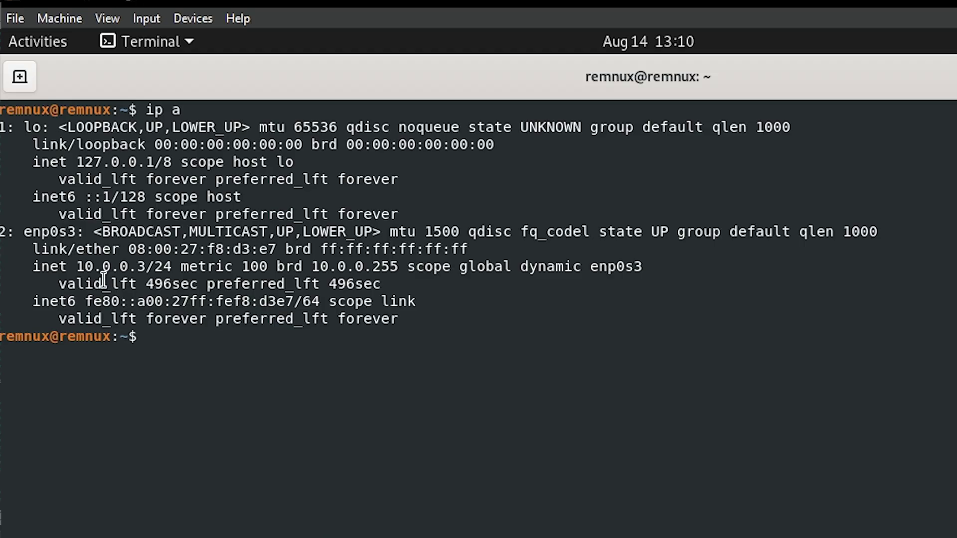
left_click_drag(77, 257, 76, 267)
left_click(186, 342)
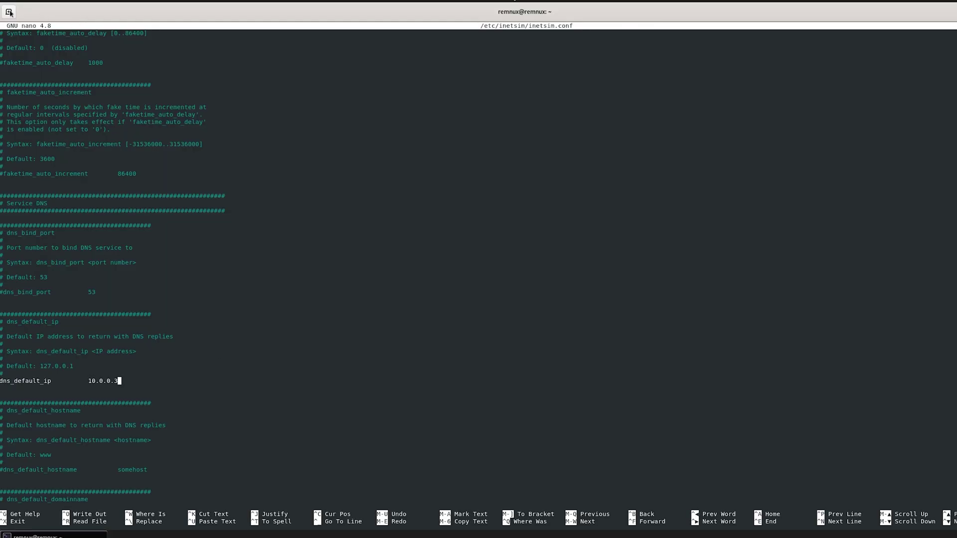
left_click(9, 12)
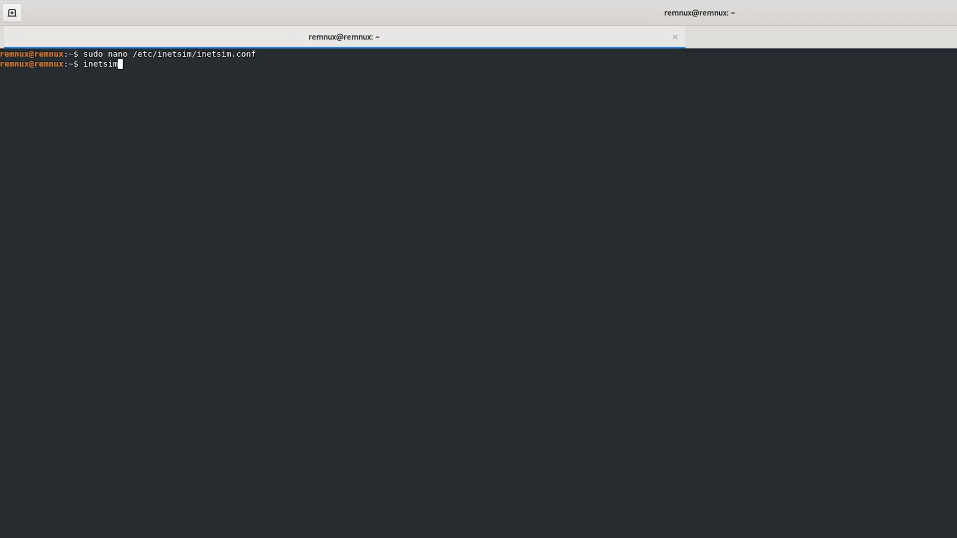
Launch inetsim at the REMnux prompt to start its fake services.
key("Return")
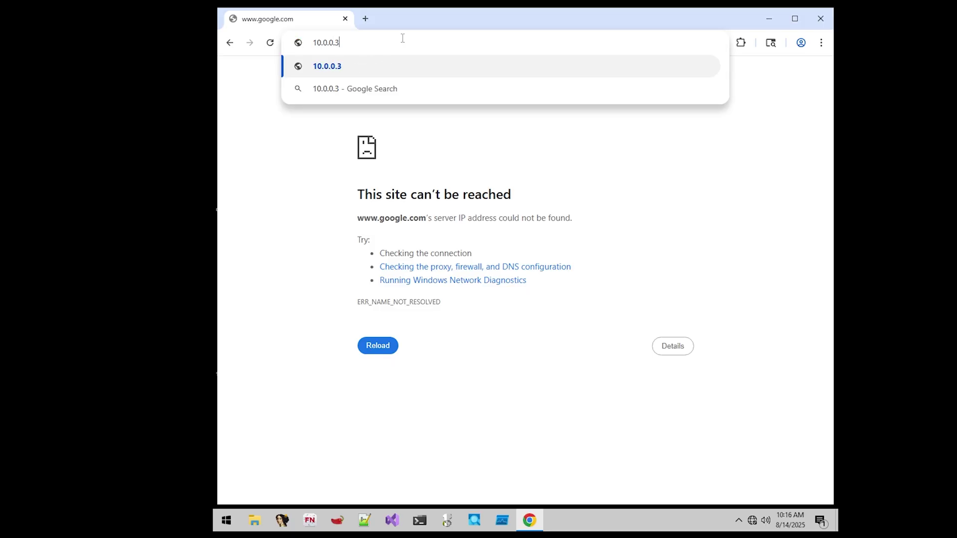
Load 10.0.0.3 in FLARE-VM's Chrome to show the INetSim default HTML page.
key("Return")
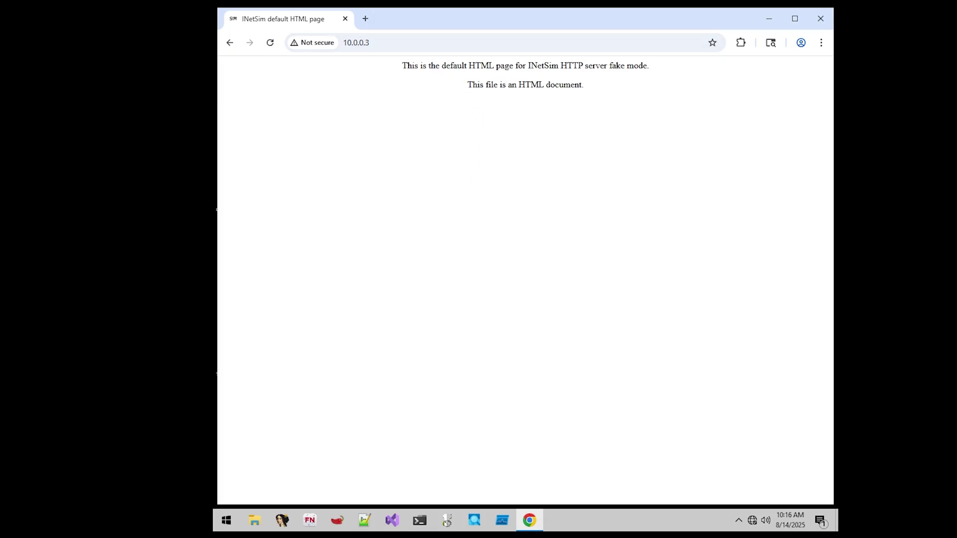
left_click(459, 43)
left_click(471, 42)
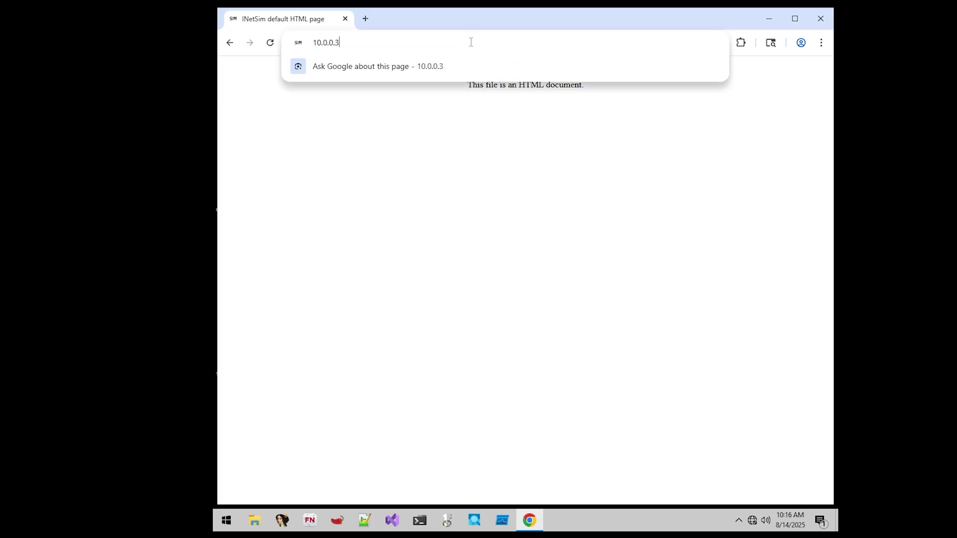
key("super")
Set FLARE-VM's Ethernet IPv4 preferred DNS server to 10.0.0.3 in Network Connections.
type("network c")
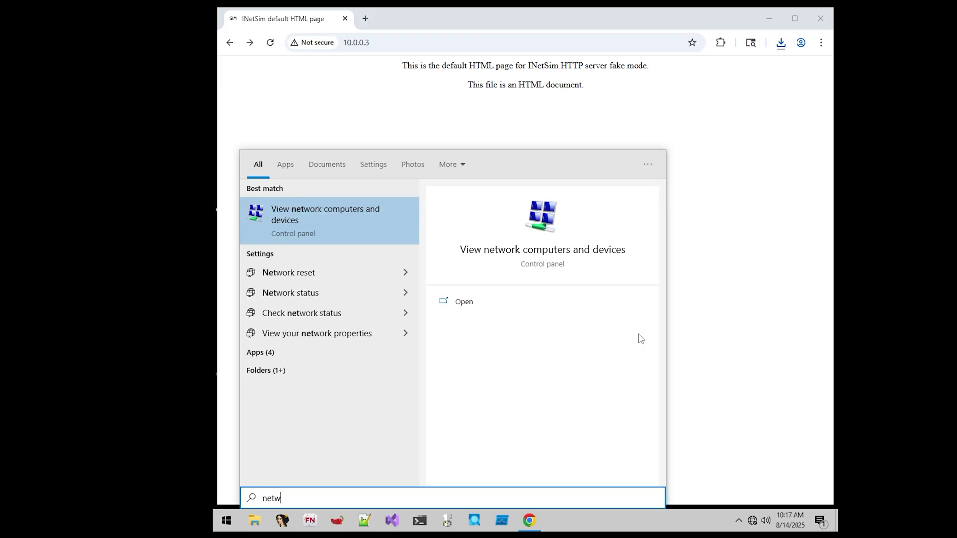
type("onne")
type("ction")
key("Return")
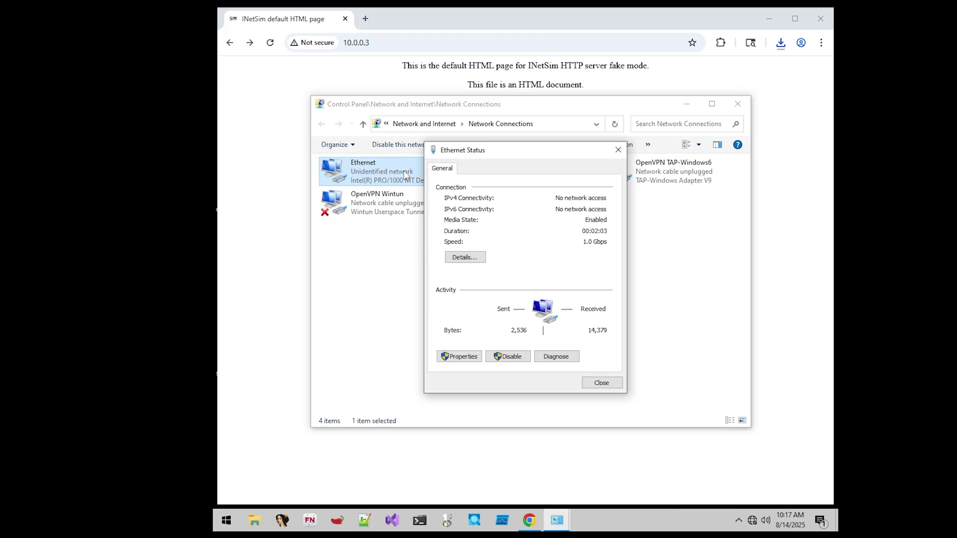
left_click(459, 356)
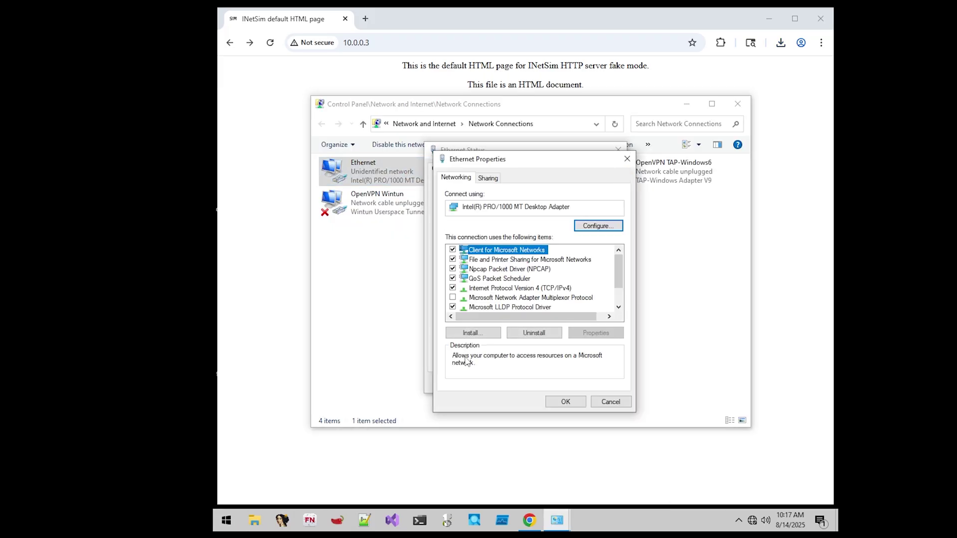
double_click(531, 290)
left_click(493, 359)
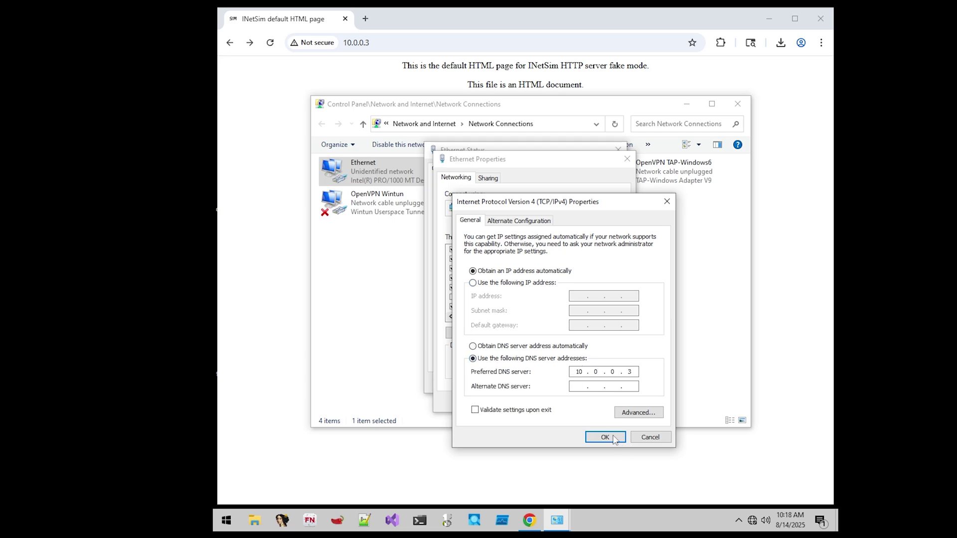
left_click(366, 18)
type("freedildos.com")
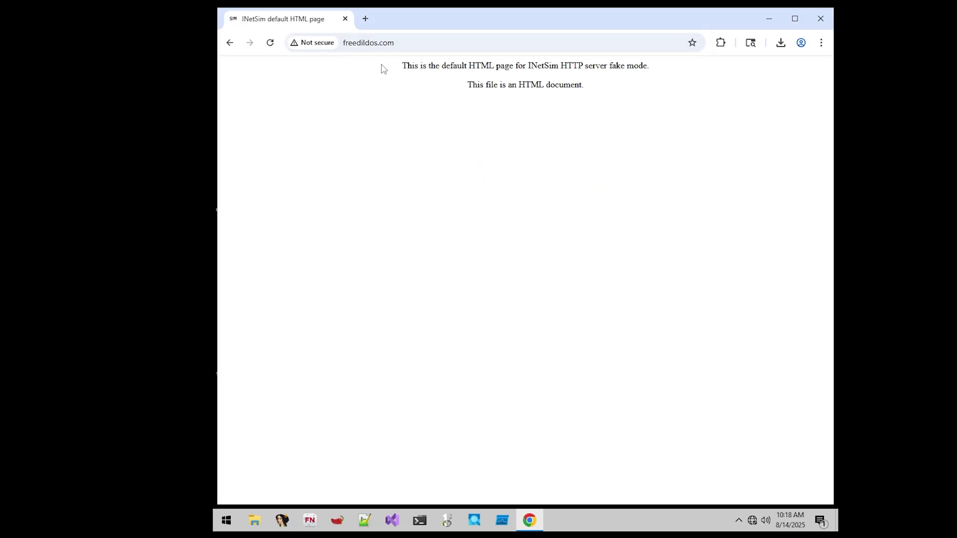
Request /exe-installer-simulator from the fake domain, triggering INetSim's blocked exe-installer-simulator.exe download.
left_click_drag(383, 65, 632, 85)
left_click(428, 42)
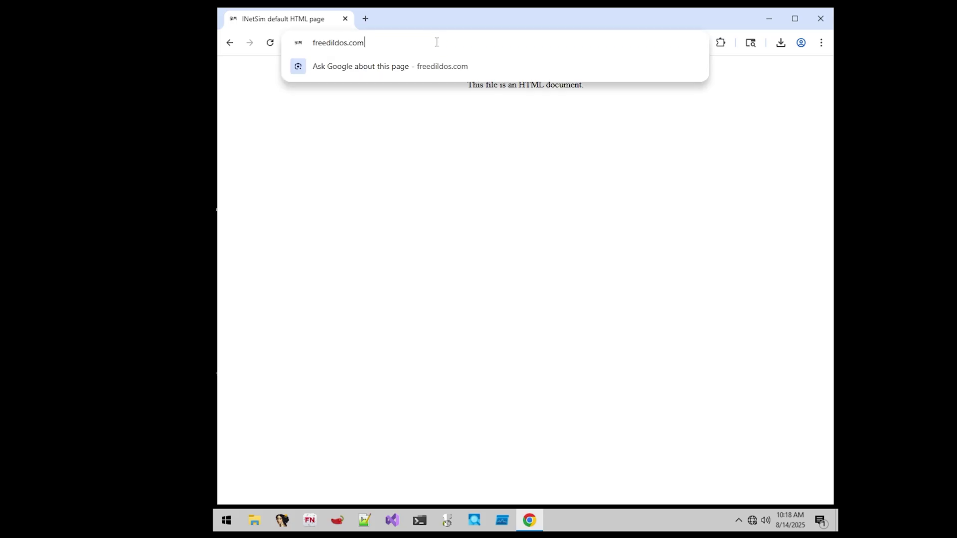
type("/exe-installer")
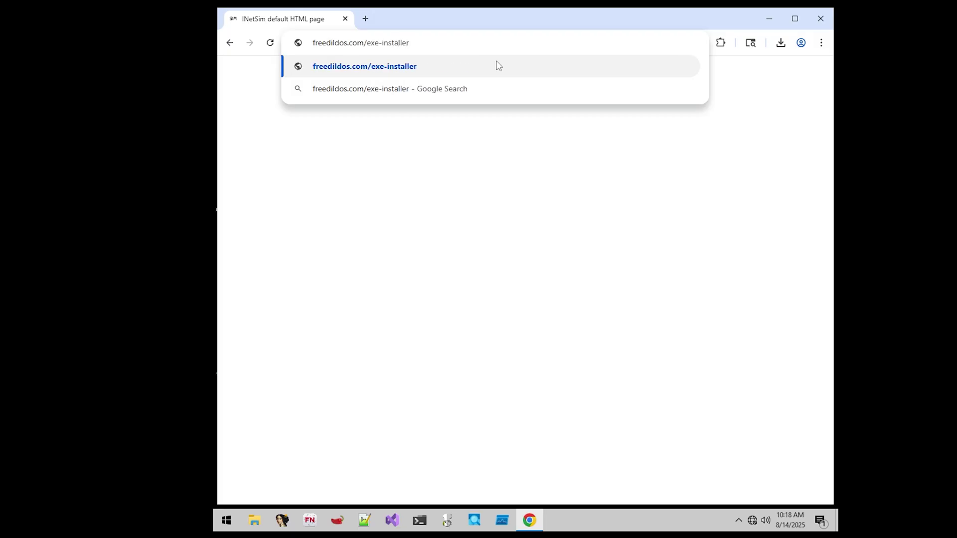
type("-simulator.exe")
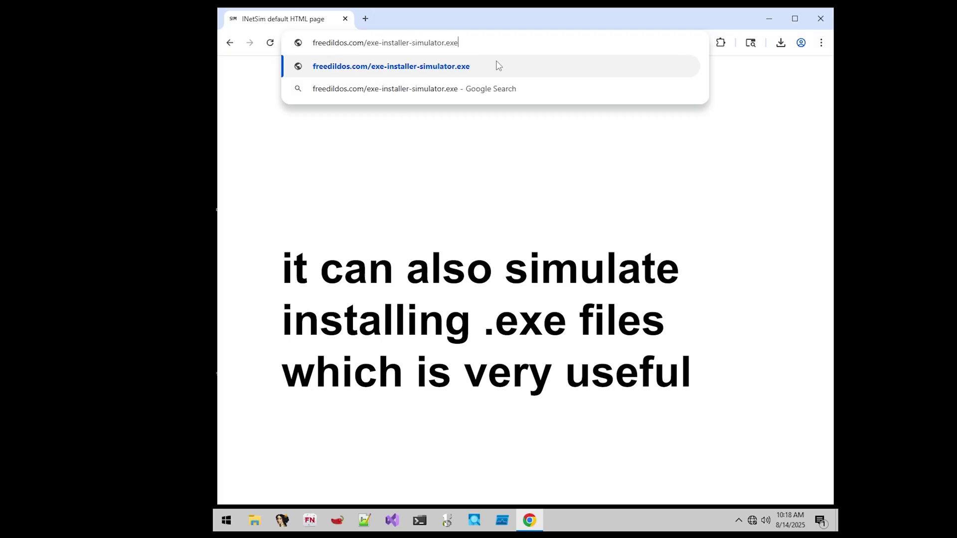
left_click(499, 65)
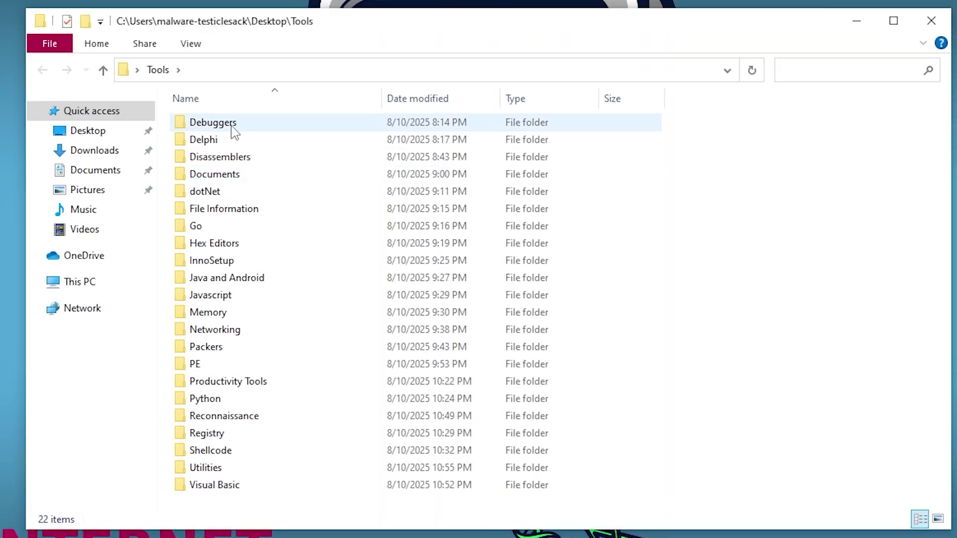
Open Tools\Debuggers to list its seven debugger shortcuts like OllyDbg and x64dbg.
double_click(234, 131)
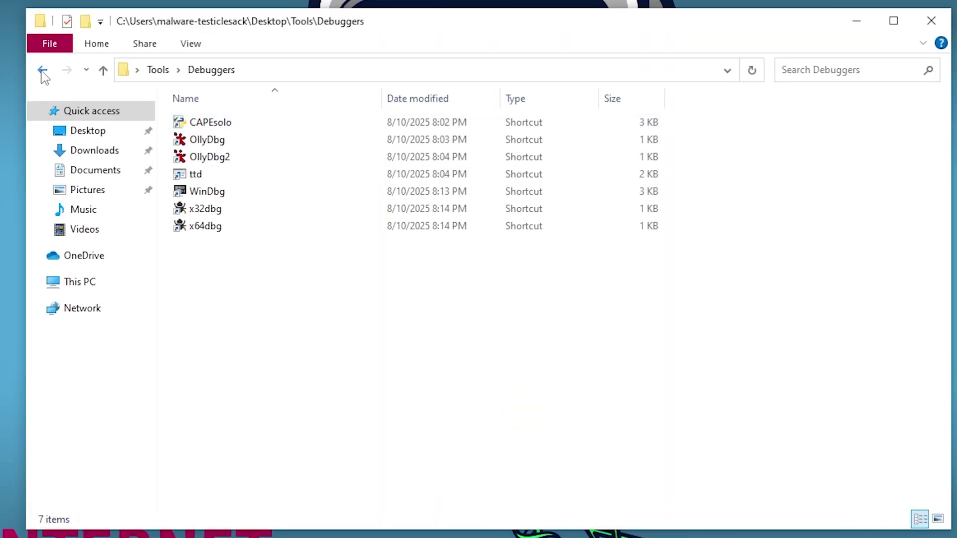